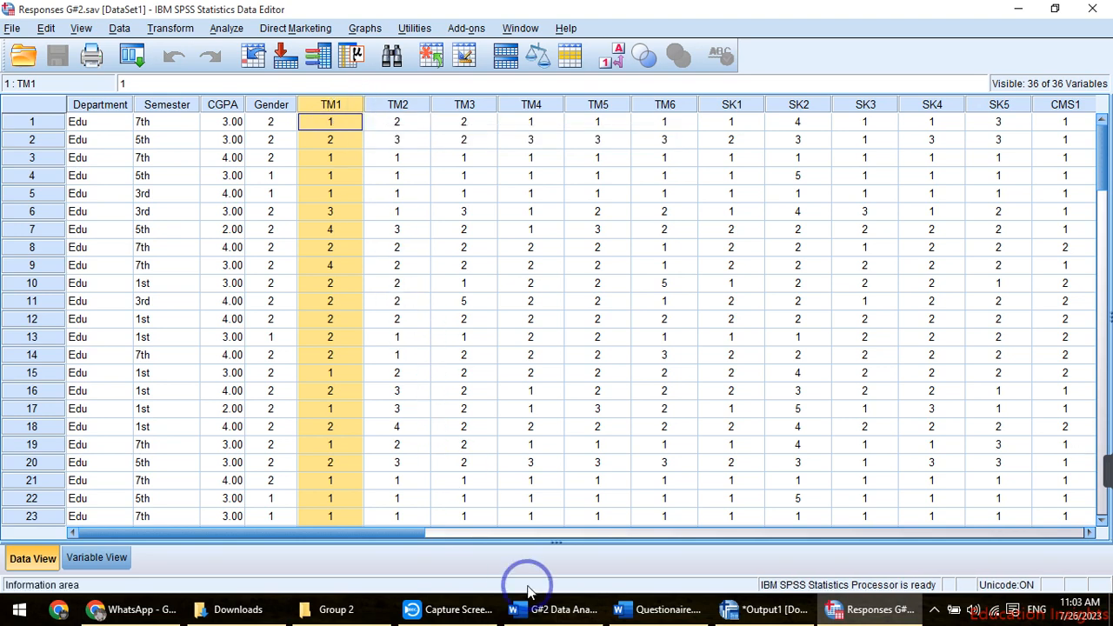
Switch to the G#2 Data Analyses document in Word and examine the TM factor in the Teacher Effectiveness diagram
click(550, 609)
click(532, 203)
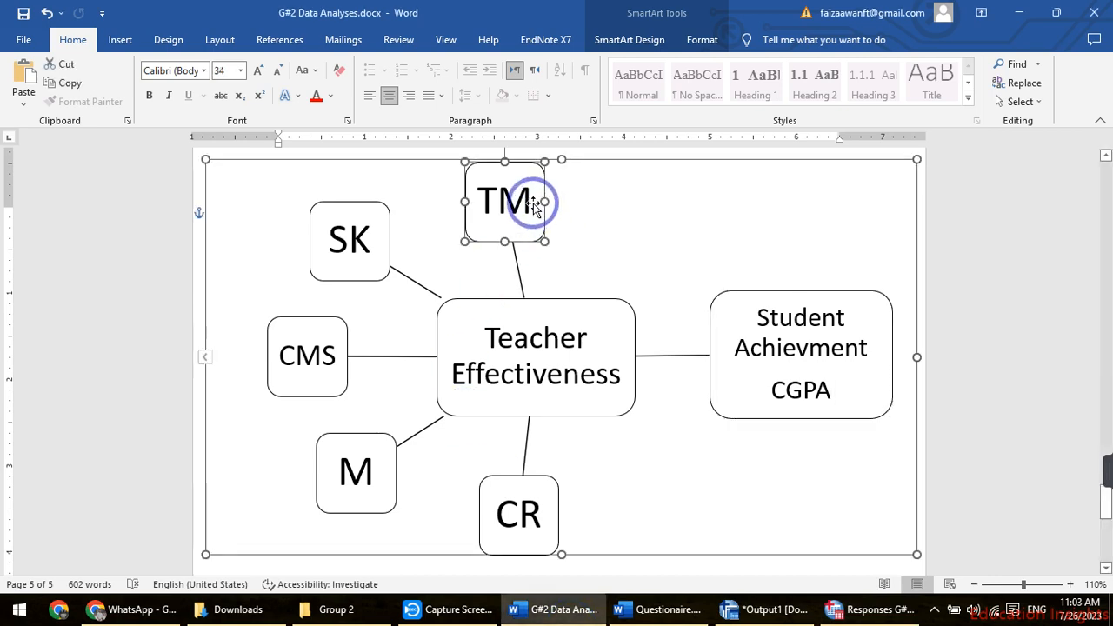
click(747, 609)
click(746, 609)
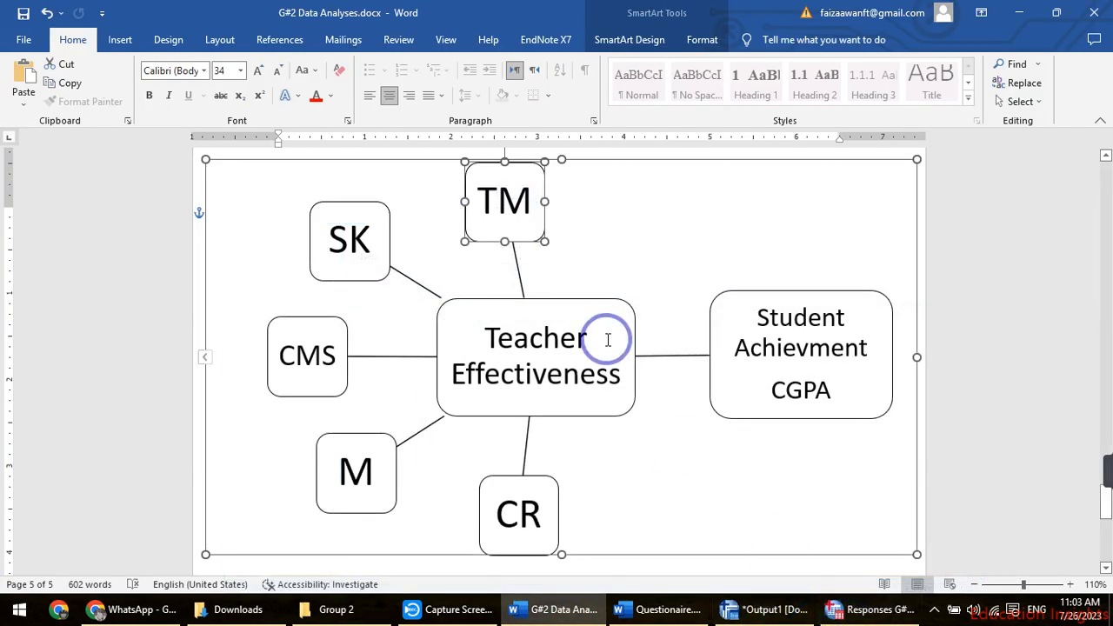
Switch back to the Responses G#2 dataset in SPSS and examine the TM, SK, CMS, M and CR item columns for the first case
click(857, 609)
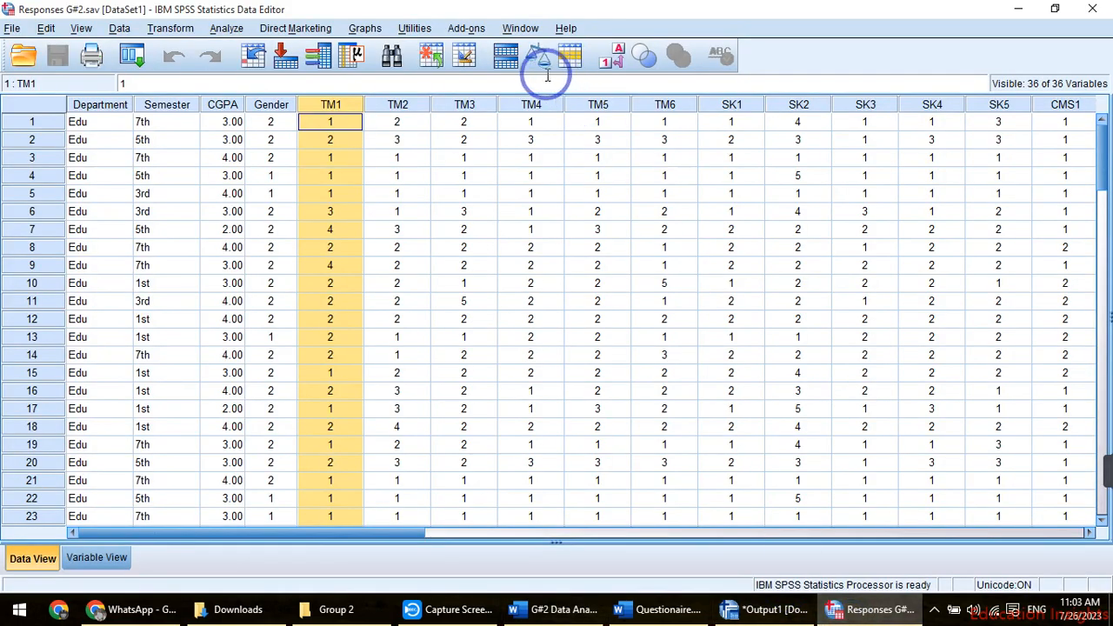
click(666, 104)
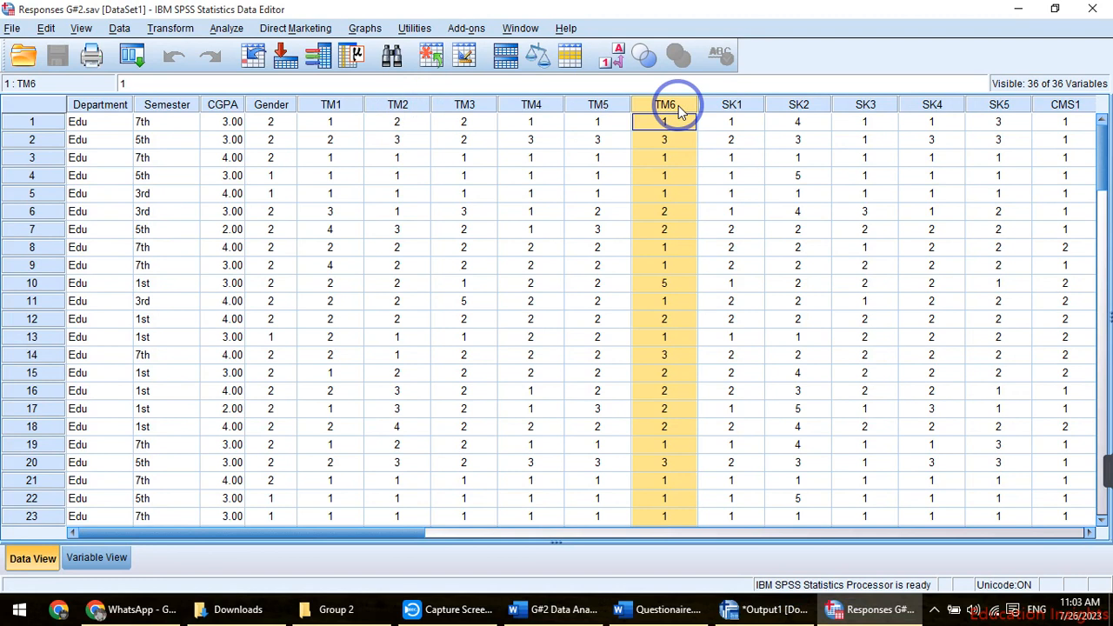
key(Right)
key(Right)
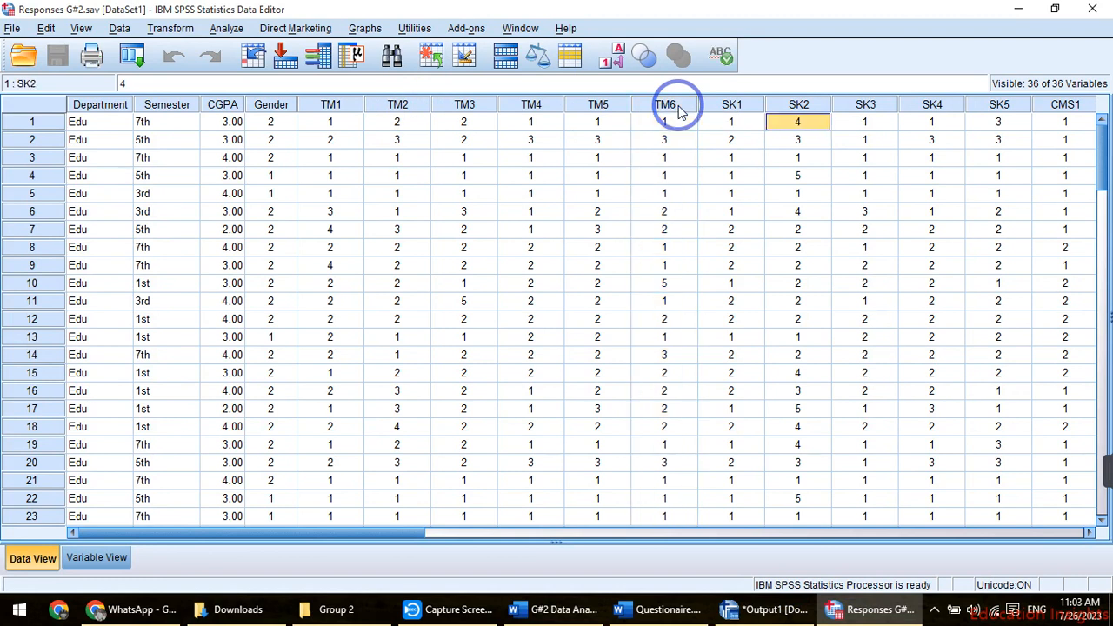
key(Right)
key(Right)
key(Right)
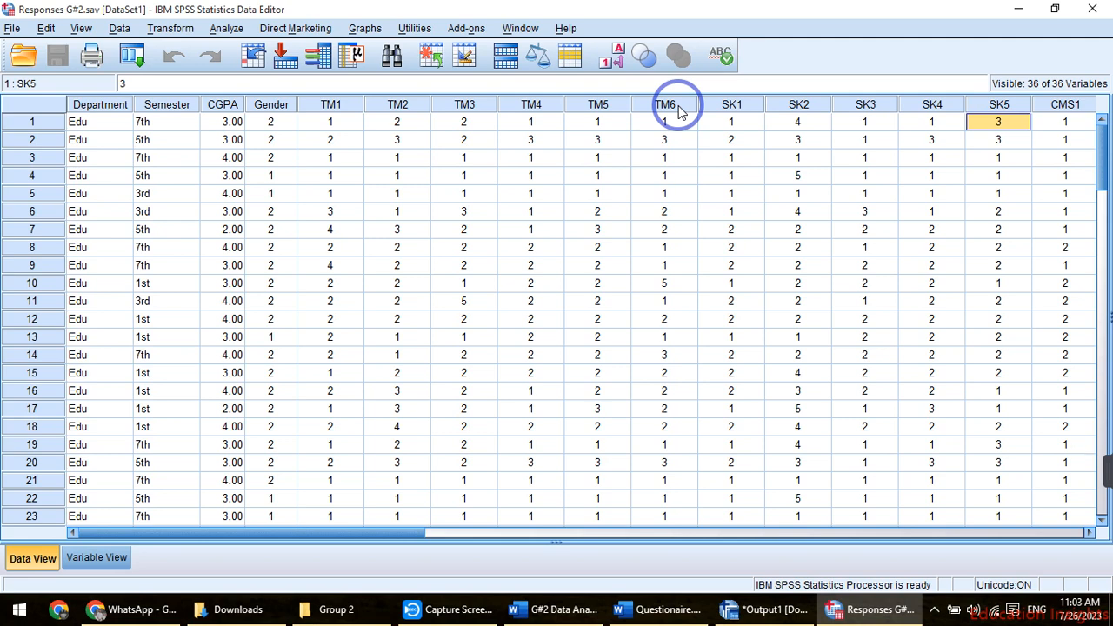
key(Right)
key(Right)
key(Right)
key(Right)
key(Right)
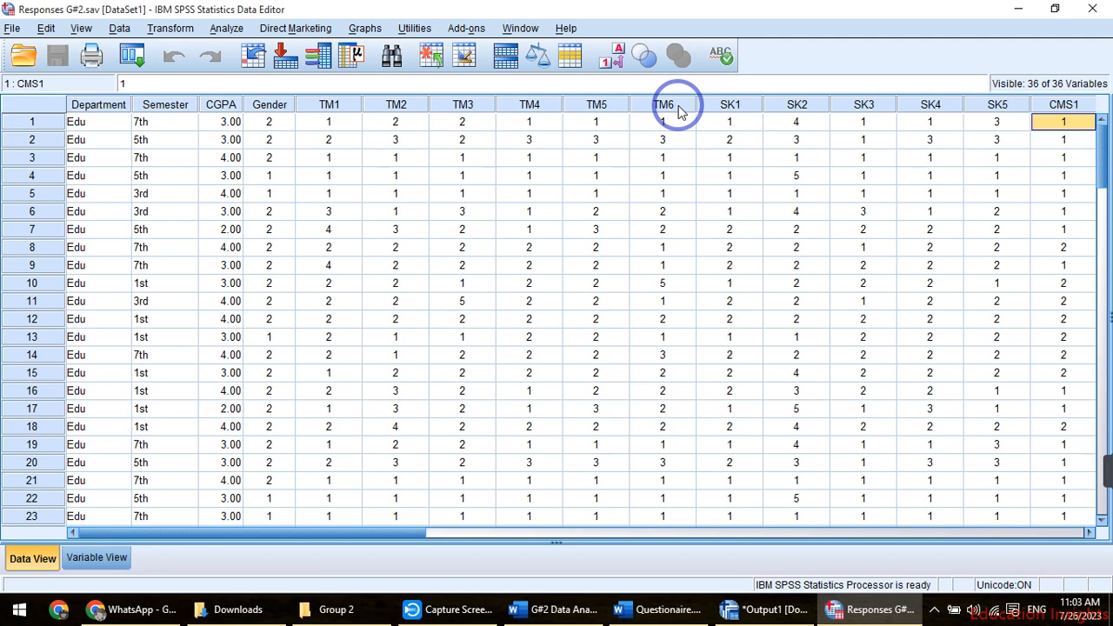
key(Left)
key(Left)
key(Left)
key(Left)
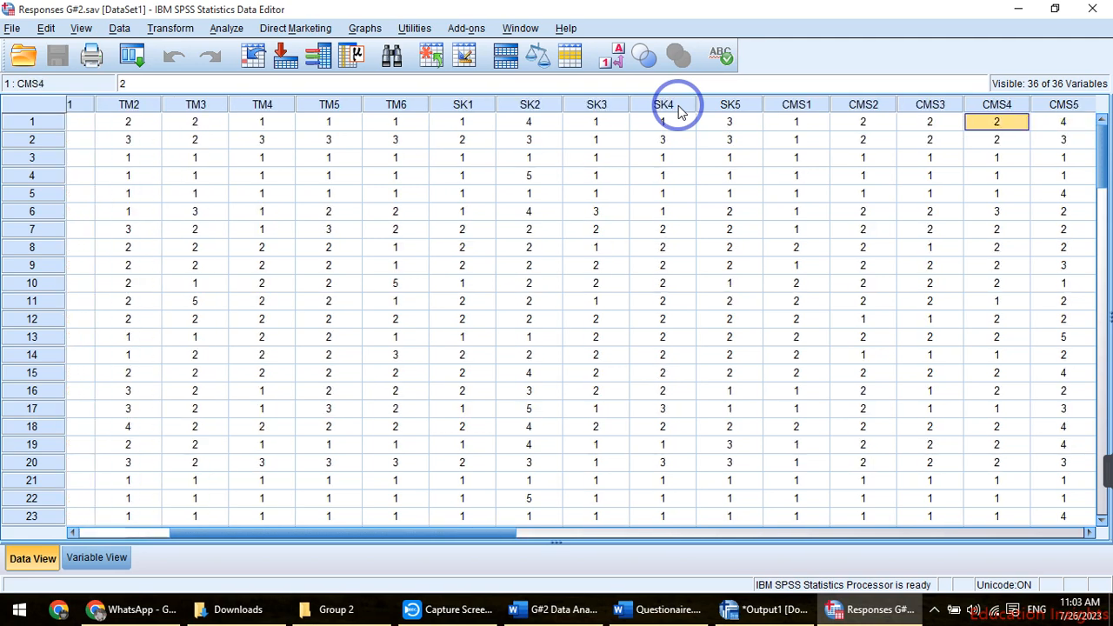
key(Right)
key(Right)
key(Right)
key(Right)
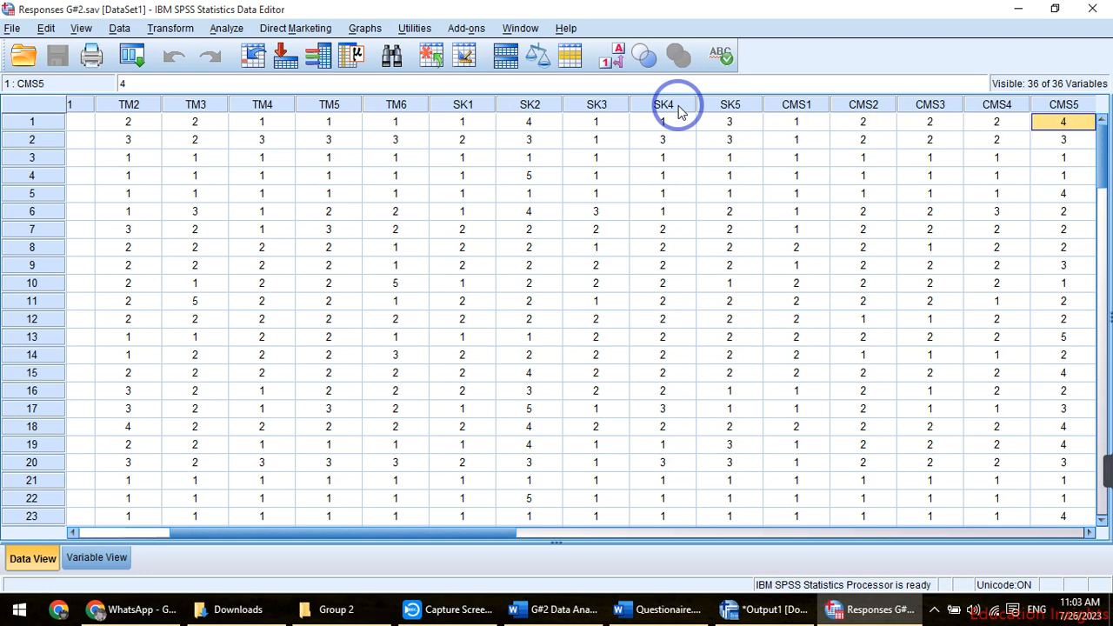
key(Right)
key(Right)
key(Right)
key(Right)
key(Right)
key(Right)
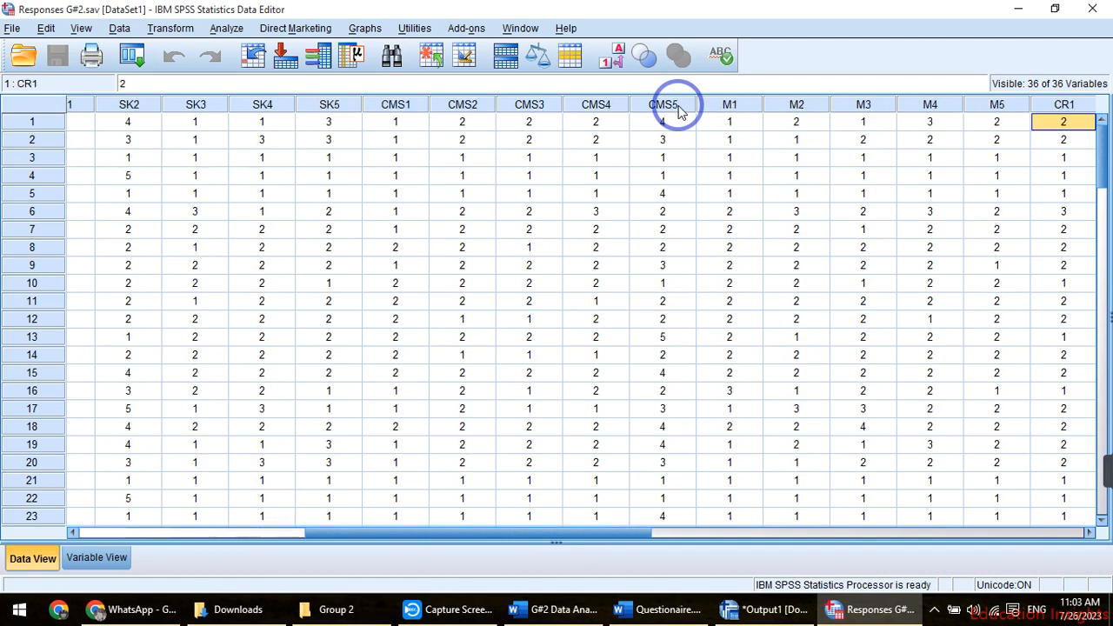
key(Right)
key(Right)
key(Right)
key(Right)
key(Right)
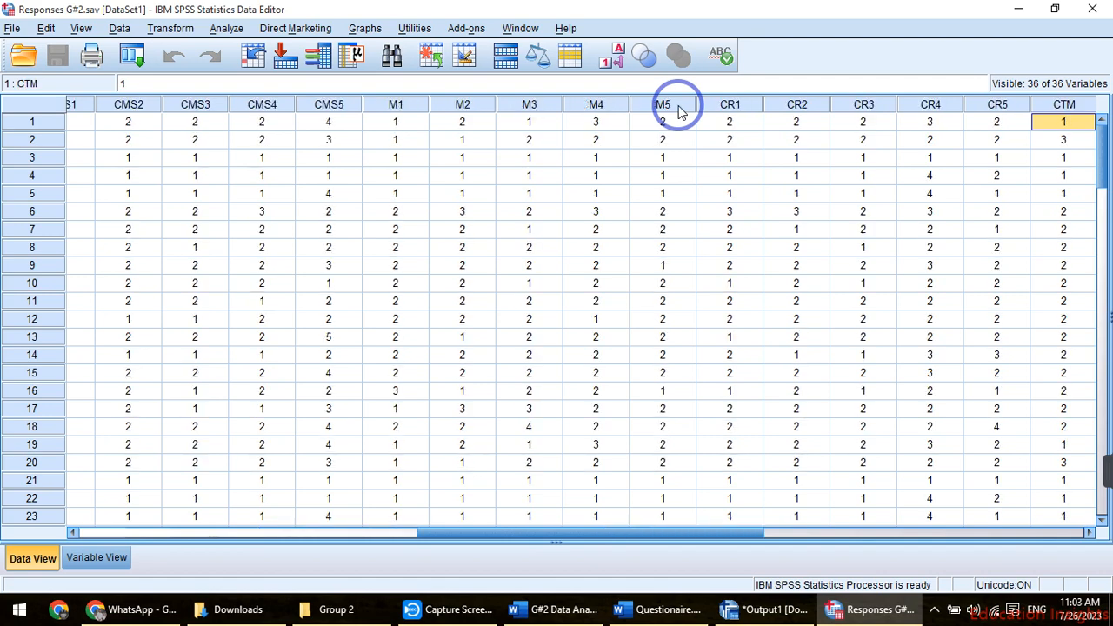
Examine the computed variable columns from CTM to CTE alongside the item columns they are based on
key(Left)
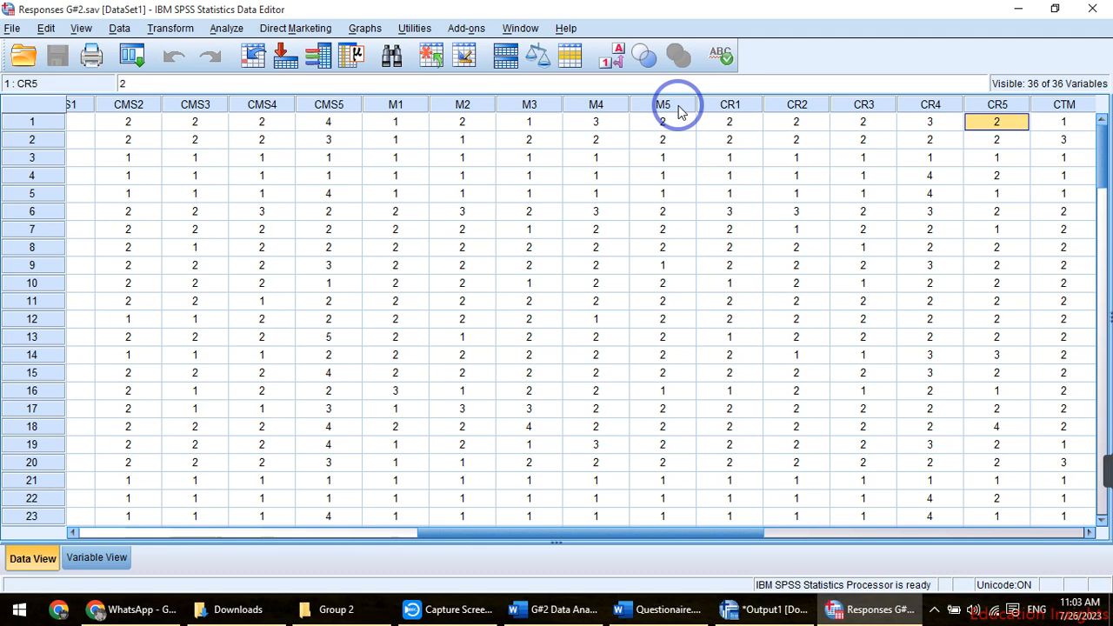
key(Right)
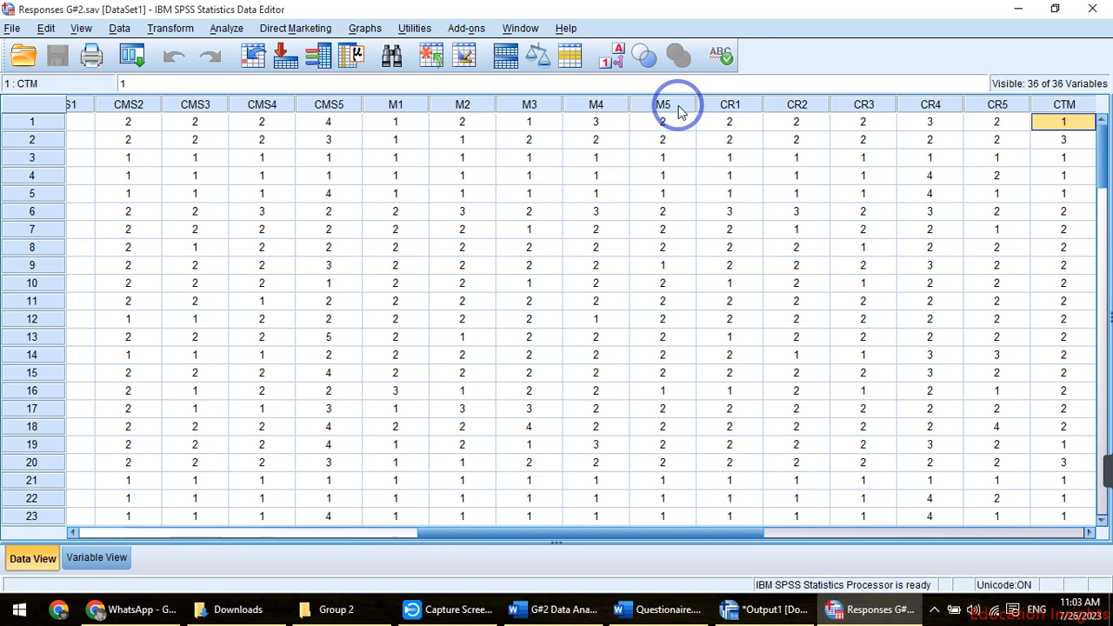
key(Right)
key(Right)
key(Right)
key(Right)
key(Right)
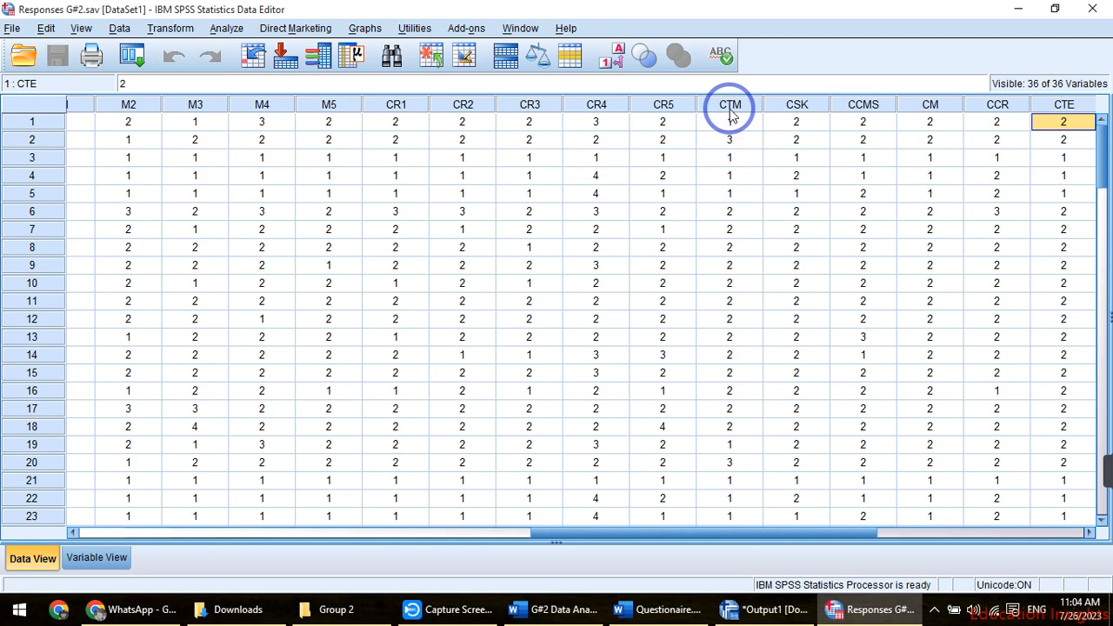
key(Left)
key(Home)
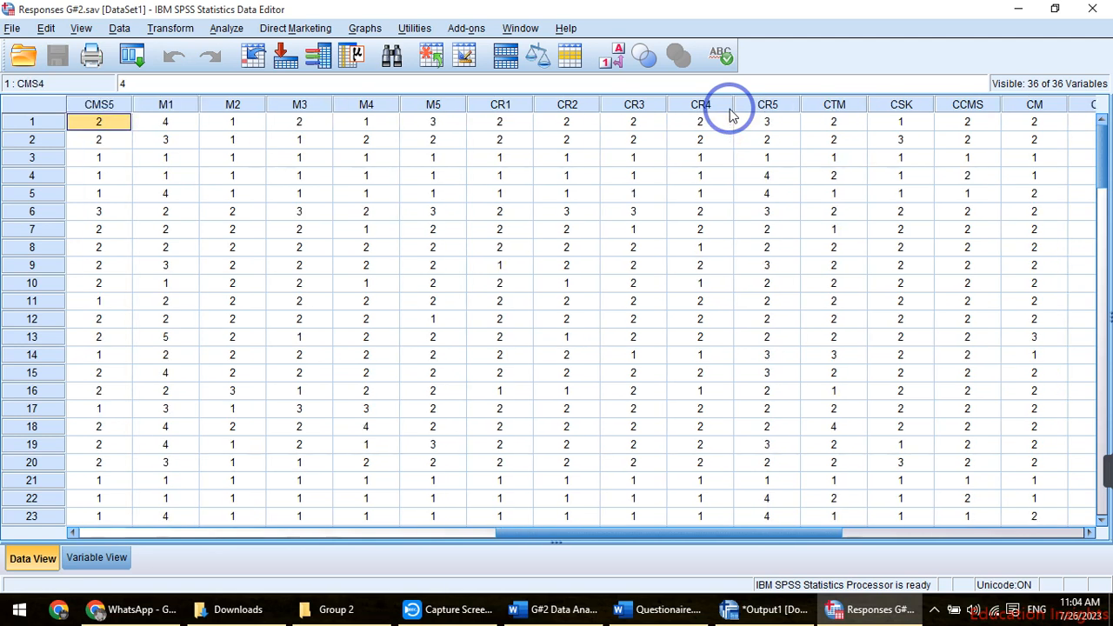
key(Right)
key(Right)
key(Right)
key(Right)
key(Right)
key(Right)
key(Right)
key(Right)
key(Right)
key(Right)
key(Right)
key(Right)
key(Right)
key(Right)
key(Right)
key(Right)
key(Right)
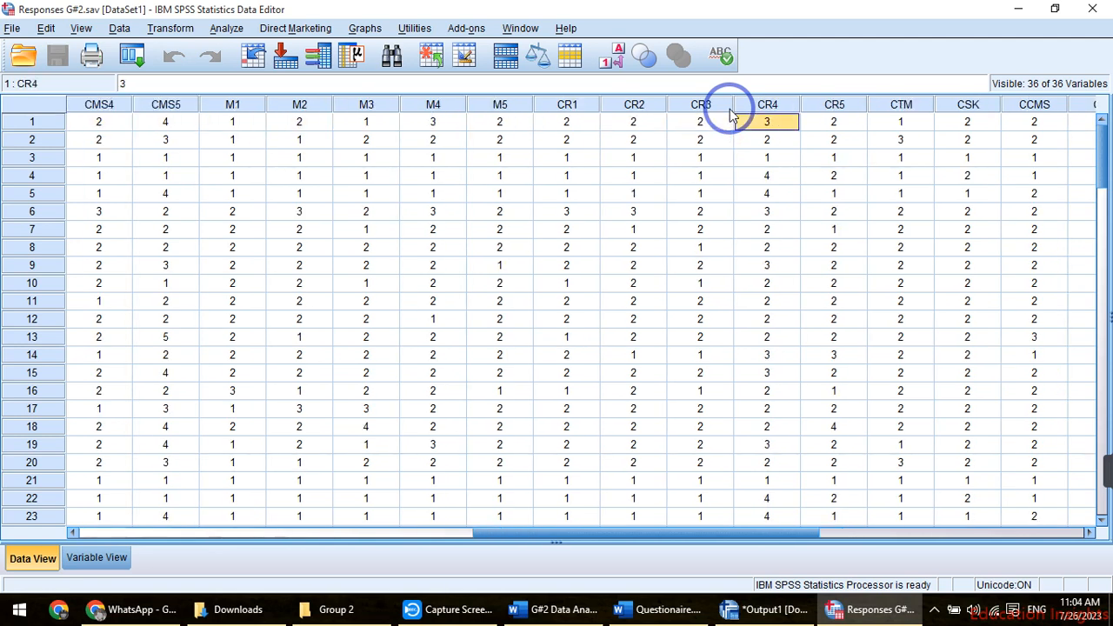
key(Right)
key(Left)
key(Left)
key(Left)
key(Left)
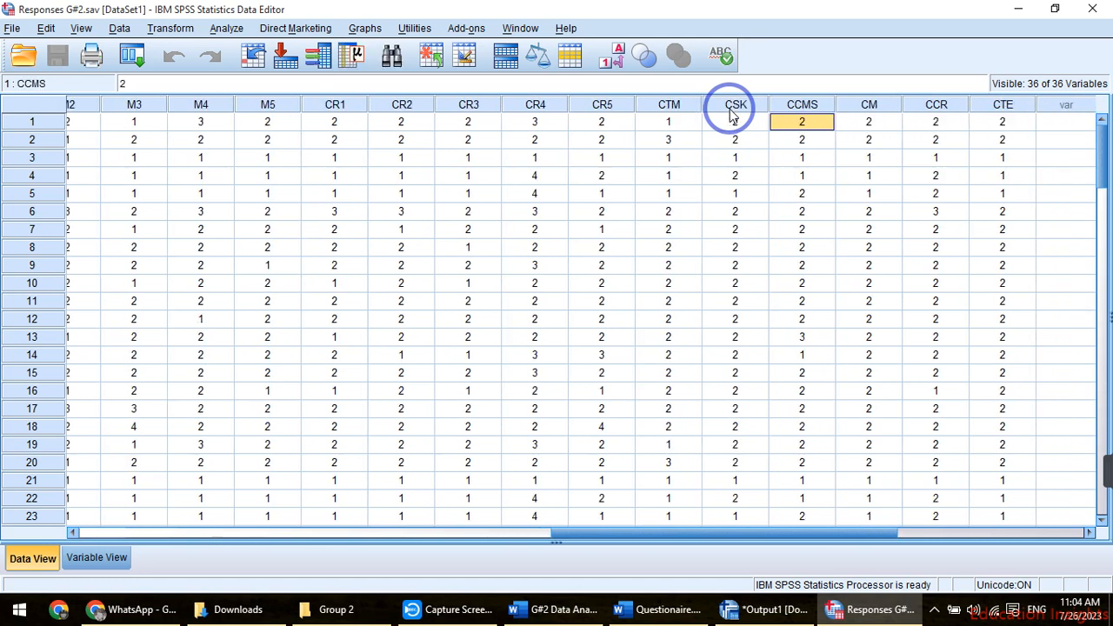
key(Left)
key(Right)
key(Right)
key(Right)
key(Right)
key(Left)
key(Left)
key(Left)
key(Left)
key(Left)
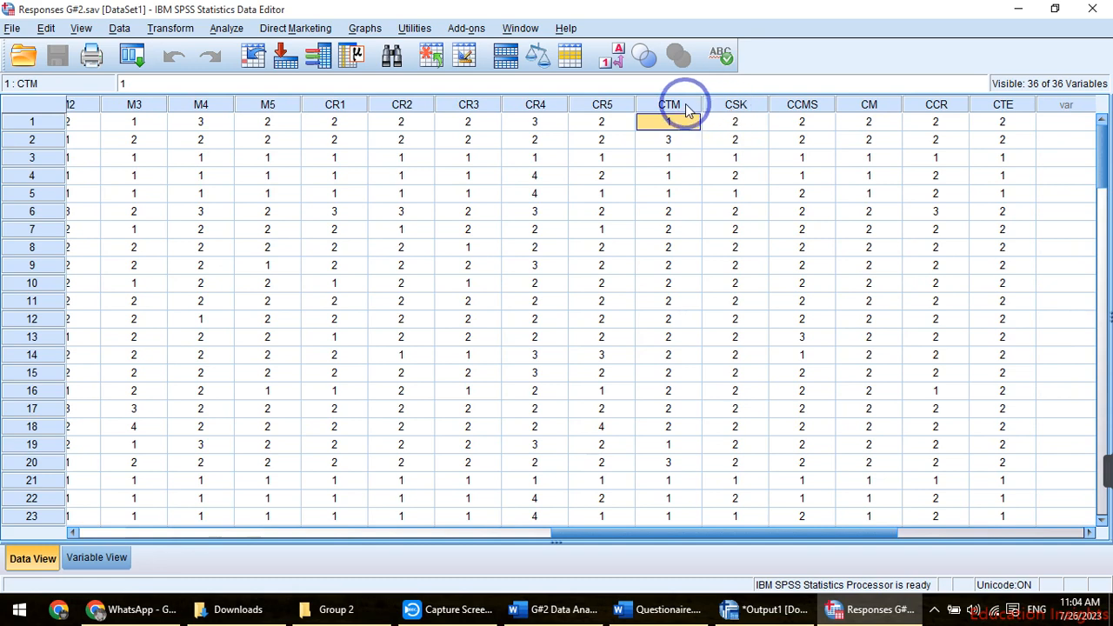
Select the first case's responses from TM1 to TM6
key(Left)
key(Left)
key(Left)
key(Left)
key(Left)
key(Left)
key(Left)
key(Left)
key(Left)
key(Left)
key(Left)
key(Left)
key(Left)
key(Left)
key(Left)
key(Left)
key(Left)
key(Left)
key(Left)
key(Left)
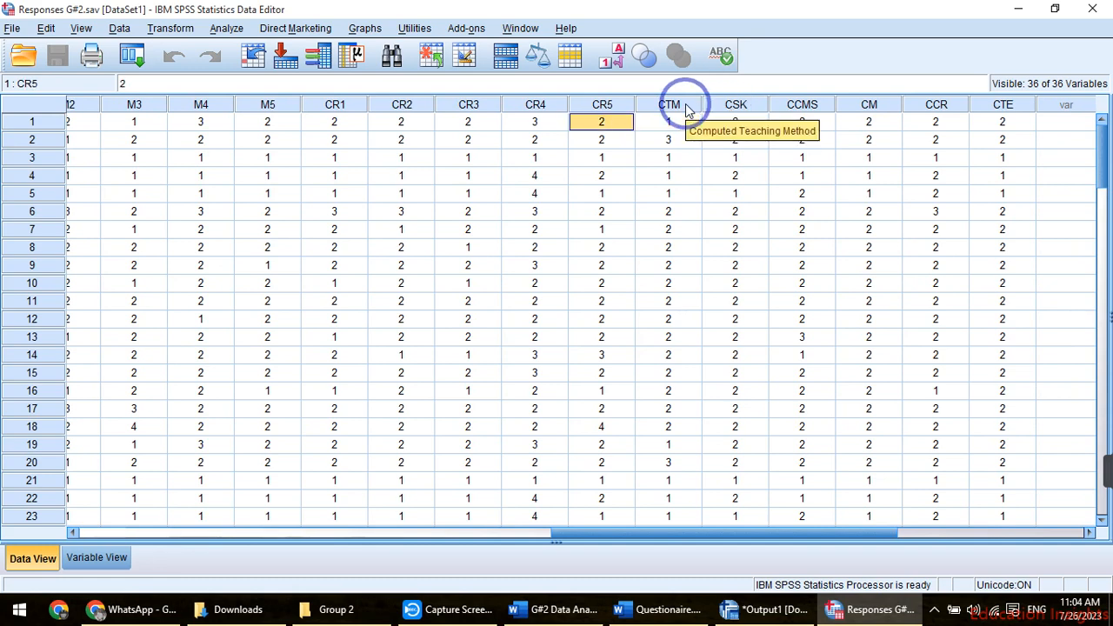
key(Left)
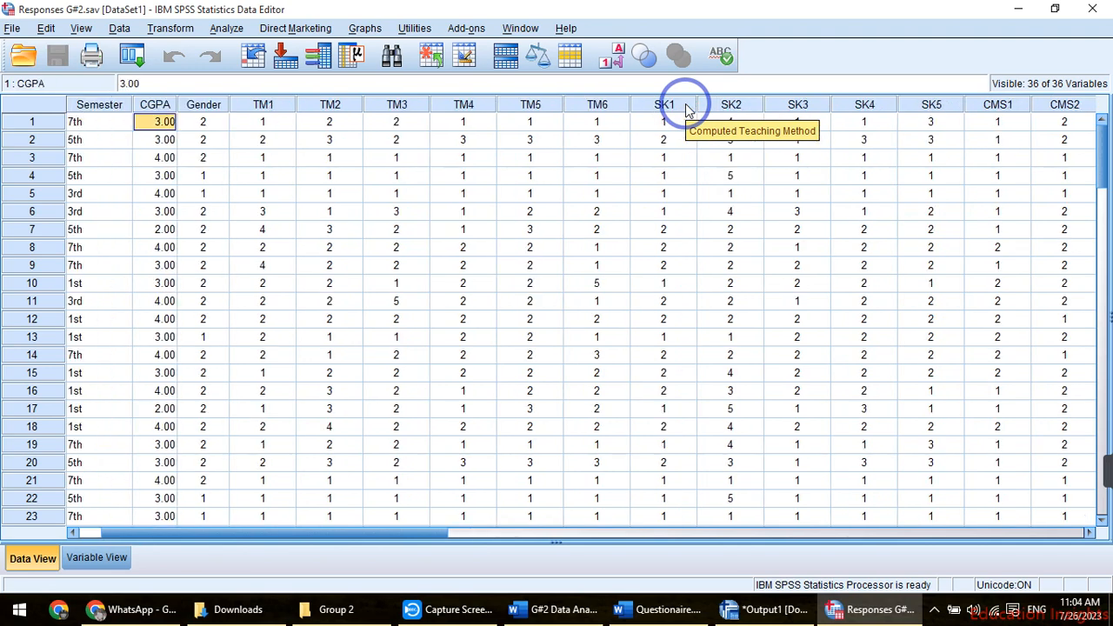
key(Right)
key(Right)
key(shift+Right)
key(shift+Right)
key(shift+Right)
key(shift+Right)
key(shift+Right)
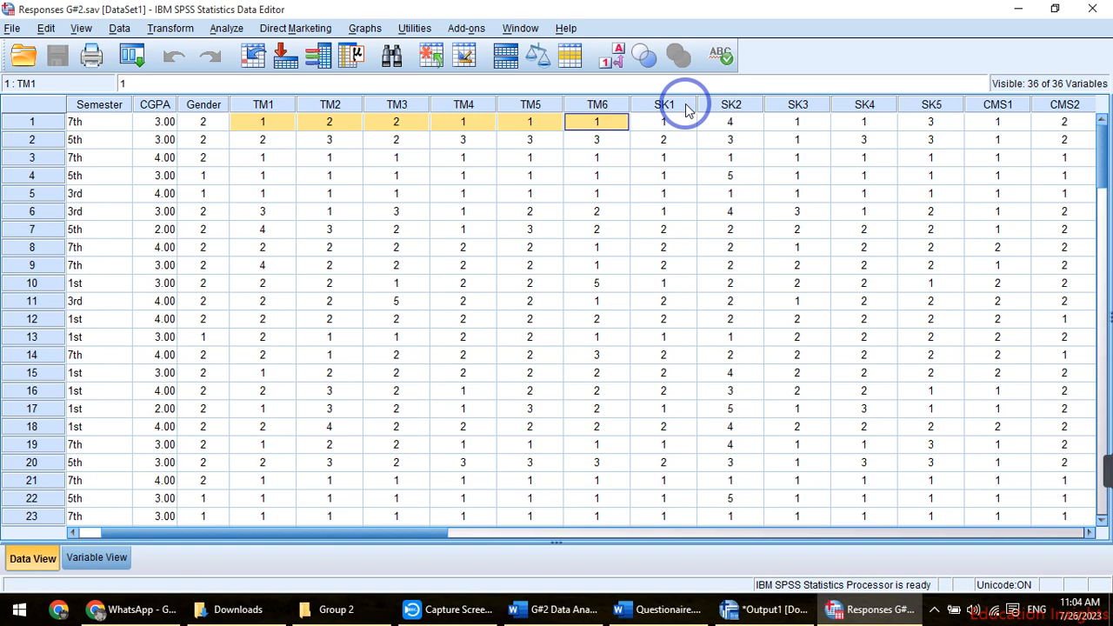
Check the last cases in the TM item and computed variable columns, and return to the first case near CTM
key(ctrl+Down)
key(Up)
key(Up)
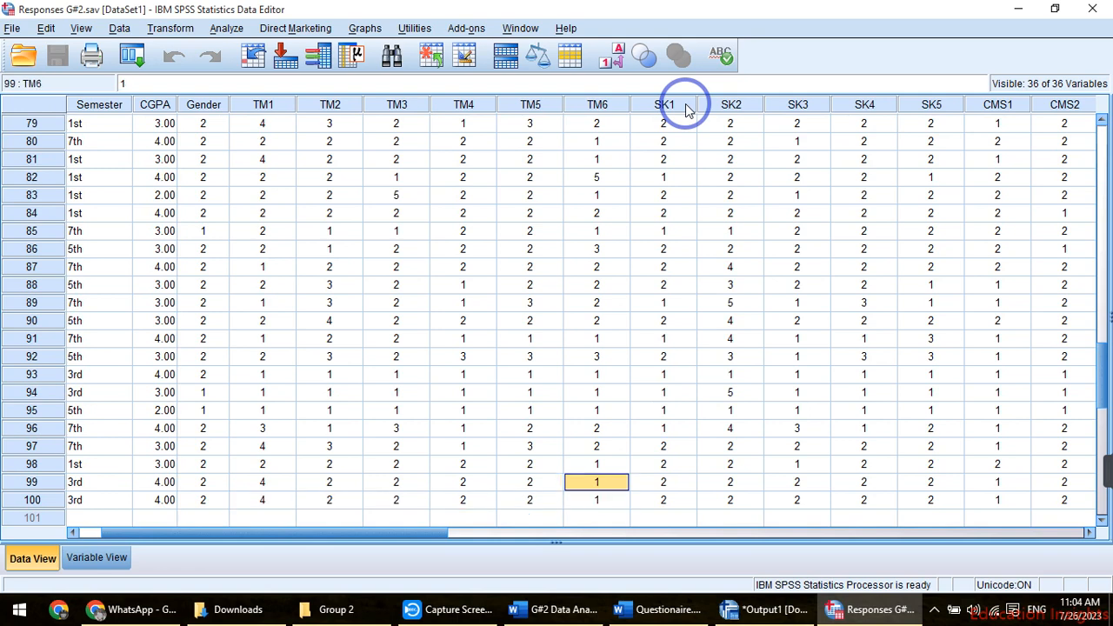
key(ctrl+Right)
key(Up)
key(Up)
key(Up)
key(Up)
key(Up)
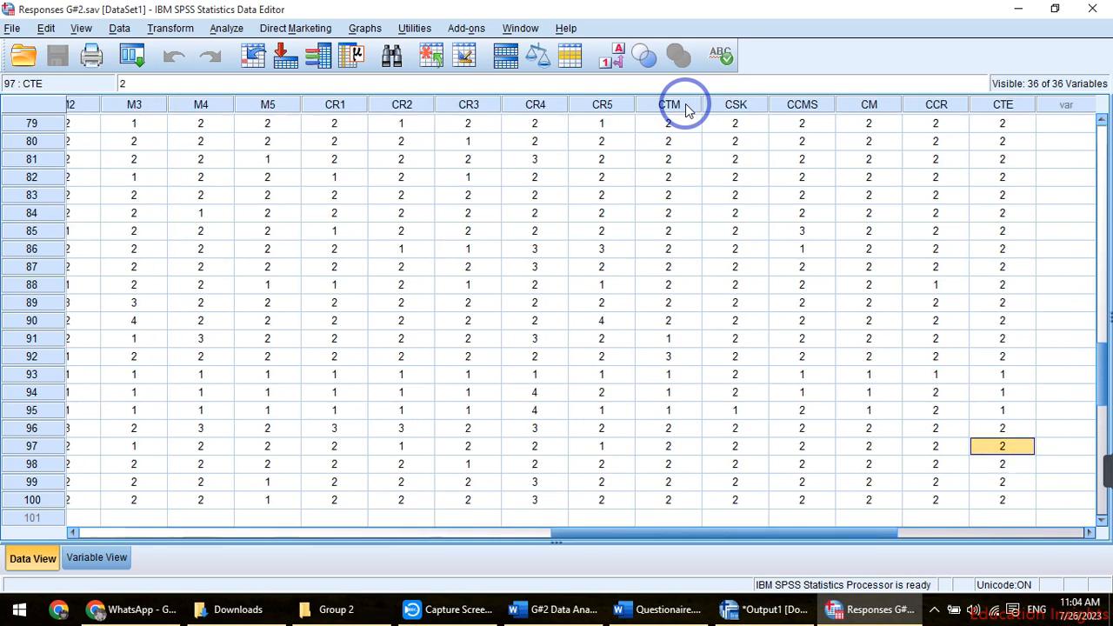
key(ctrl+Up)
key(Left)
key(Left)
key(Left)
key(Left)
key(Left)
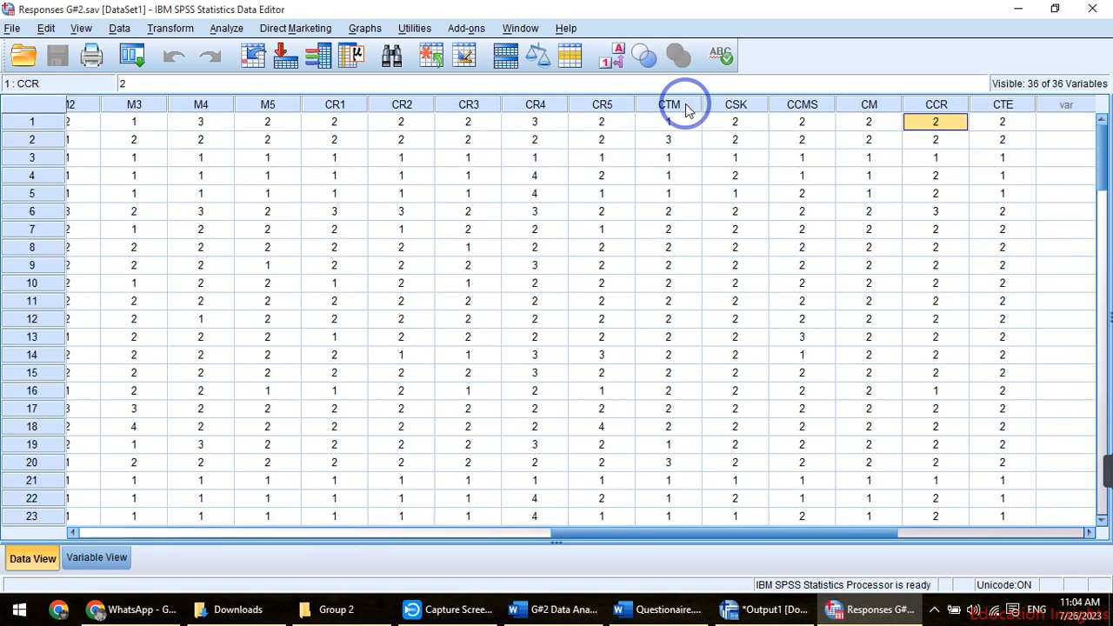
key(Left)
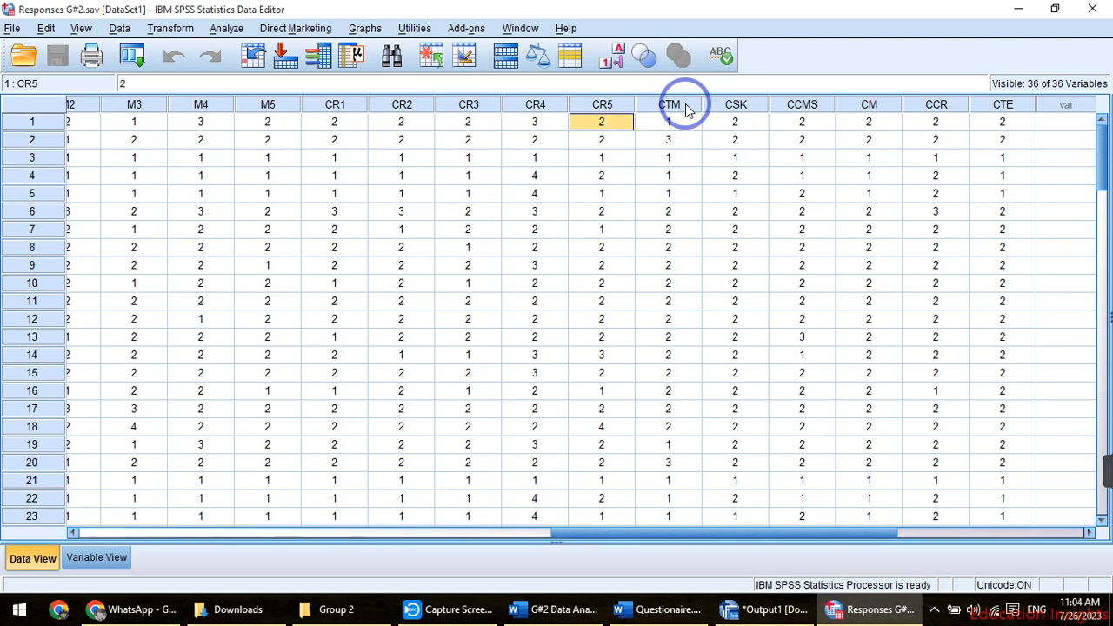
Set the first case's CTM value to 1.333
key(Right)
key(Left)
key(Right)
key(Right)
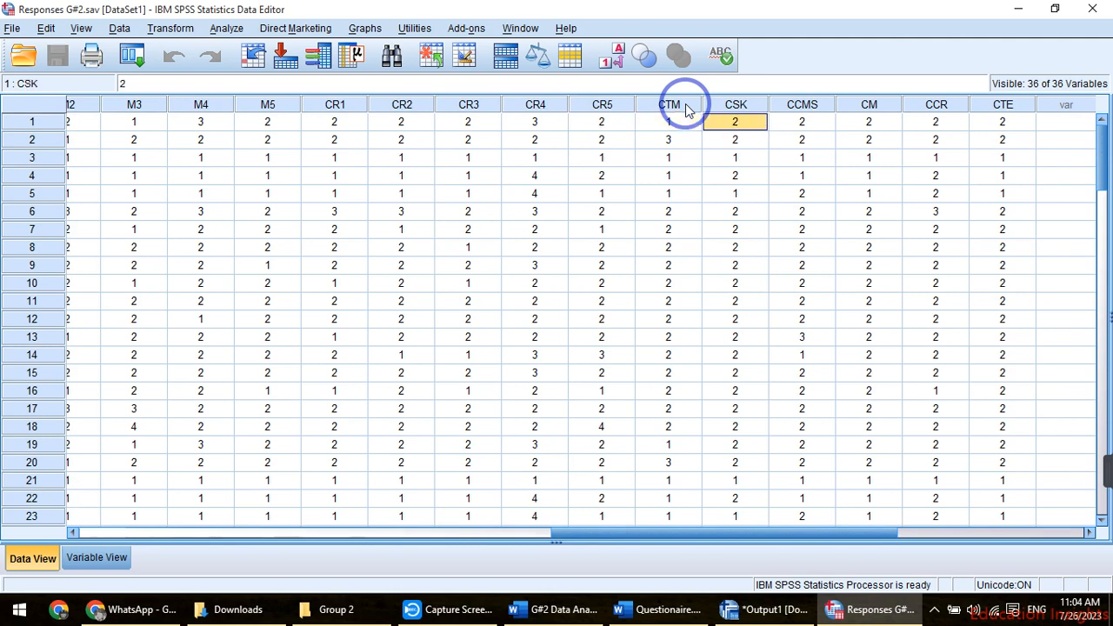
key(Left)
key(BackSpace)
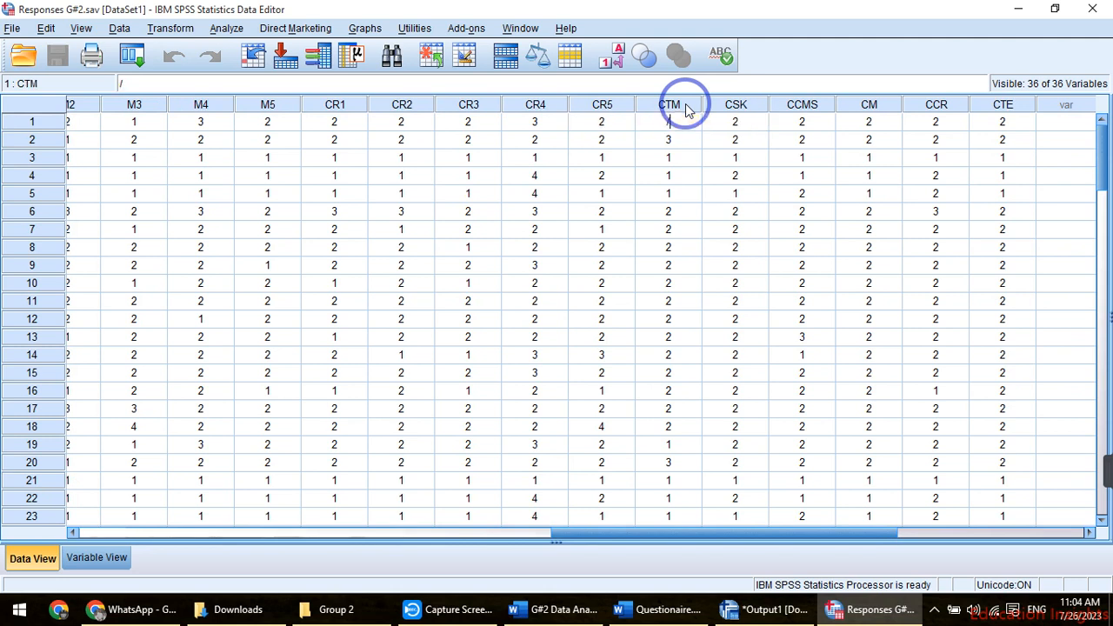
text(1.333)
key(Tab)
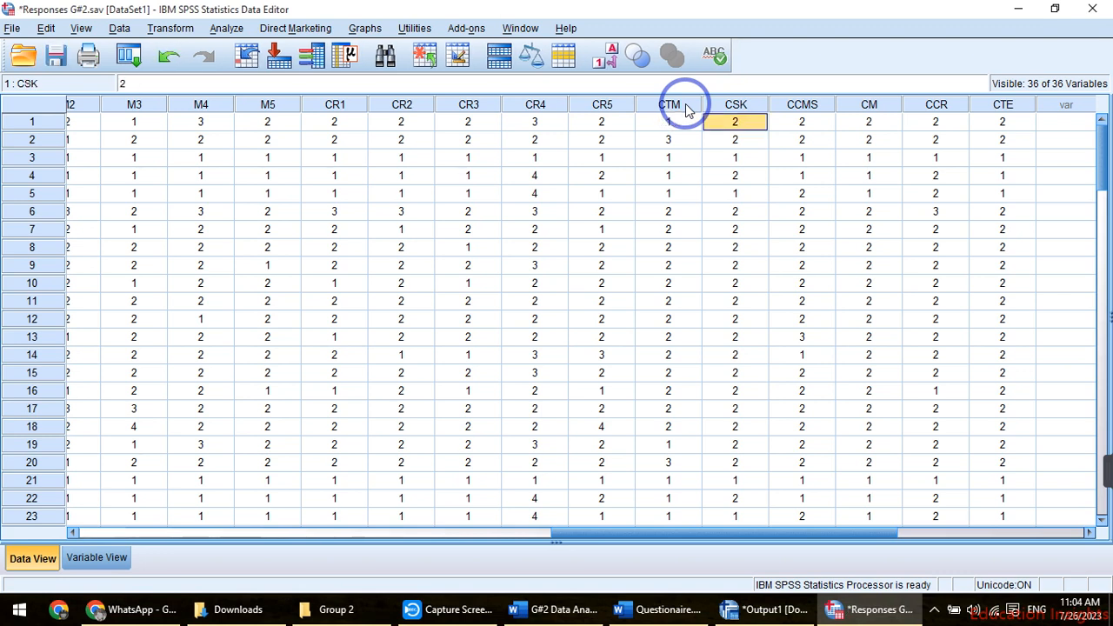
Check the stored CTM values of the first few cases against the rounded values displayed in the grid
key(Left)
key(Right)
key(Left)
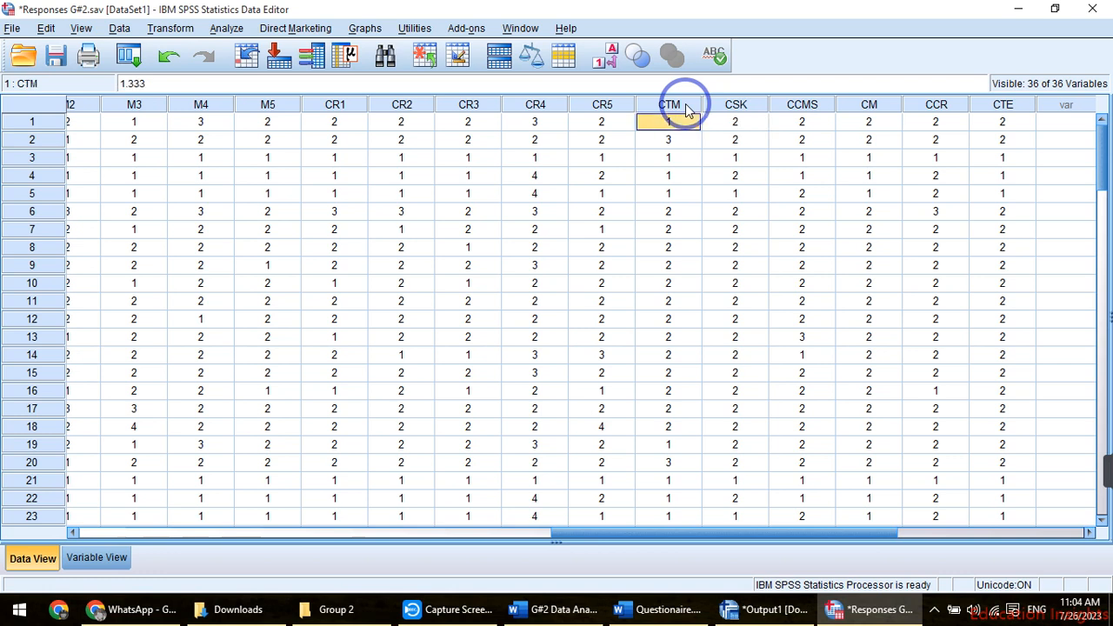
key(Down)
key(Up)
key(Down)
key(Down)
key(Down)
key(Down)
key(Down)
key(Up)
key(Up)
key(Up)
key(Up)
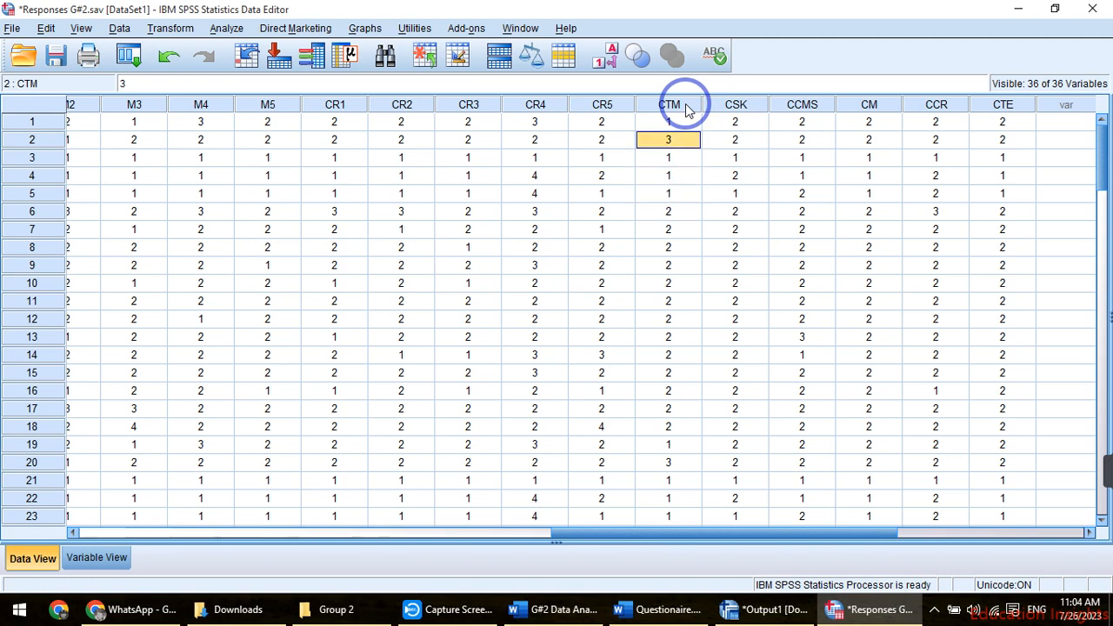
key(Up)
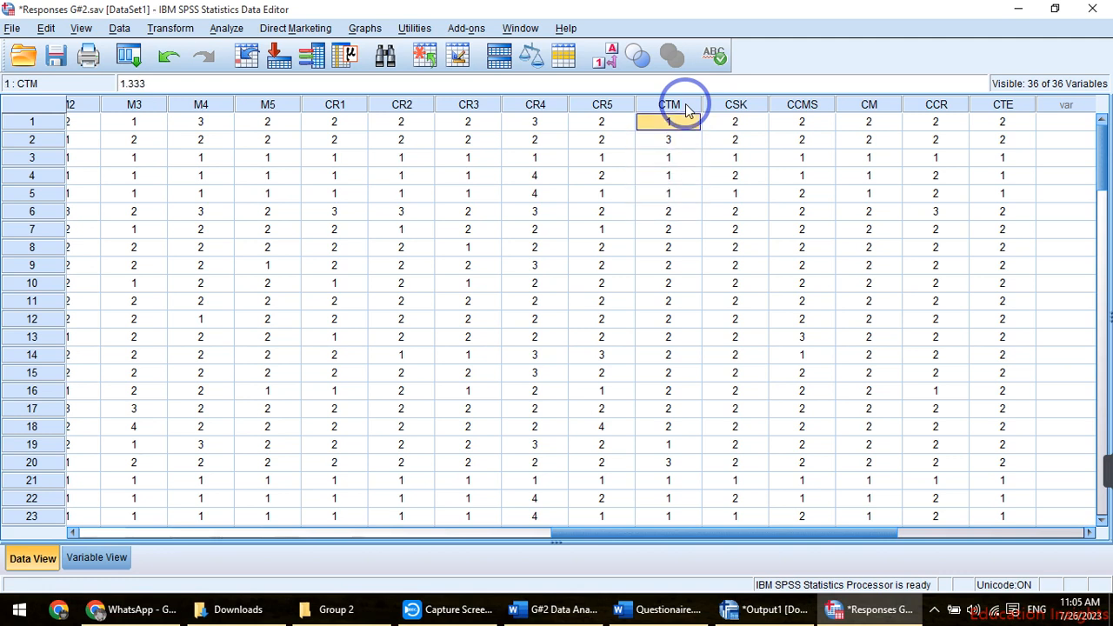
key(Down)
key(Right)
key(Up)
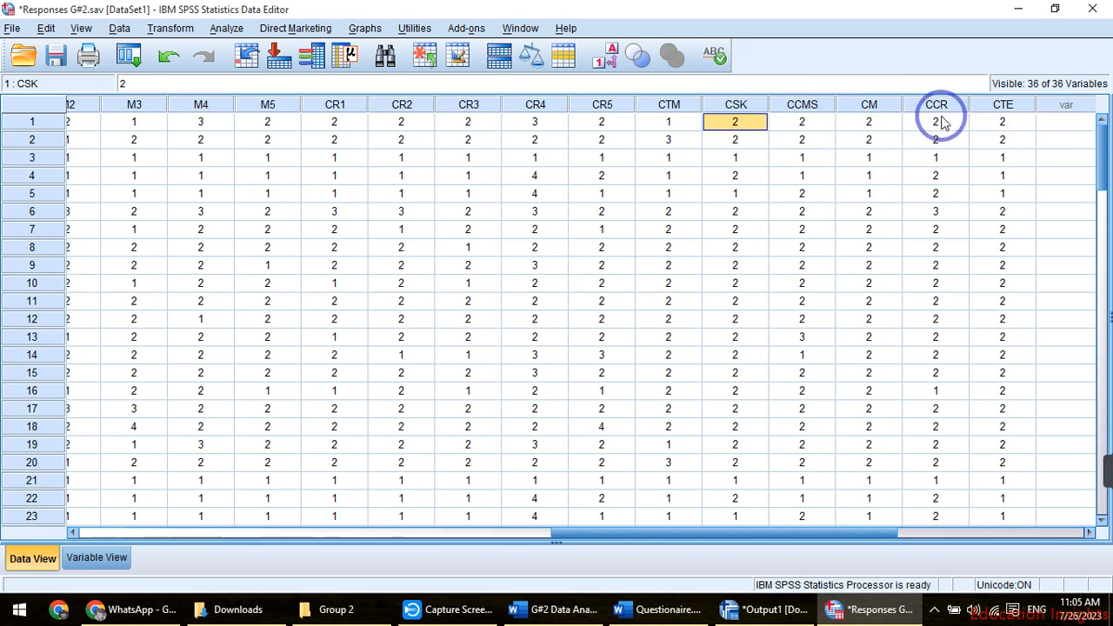
Select the first case's computed values from CTM to CCR
key(Left)
key(shift+Right)
key(shift+Right)
key(shift+Right)
key(shift+Right)
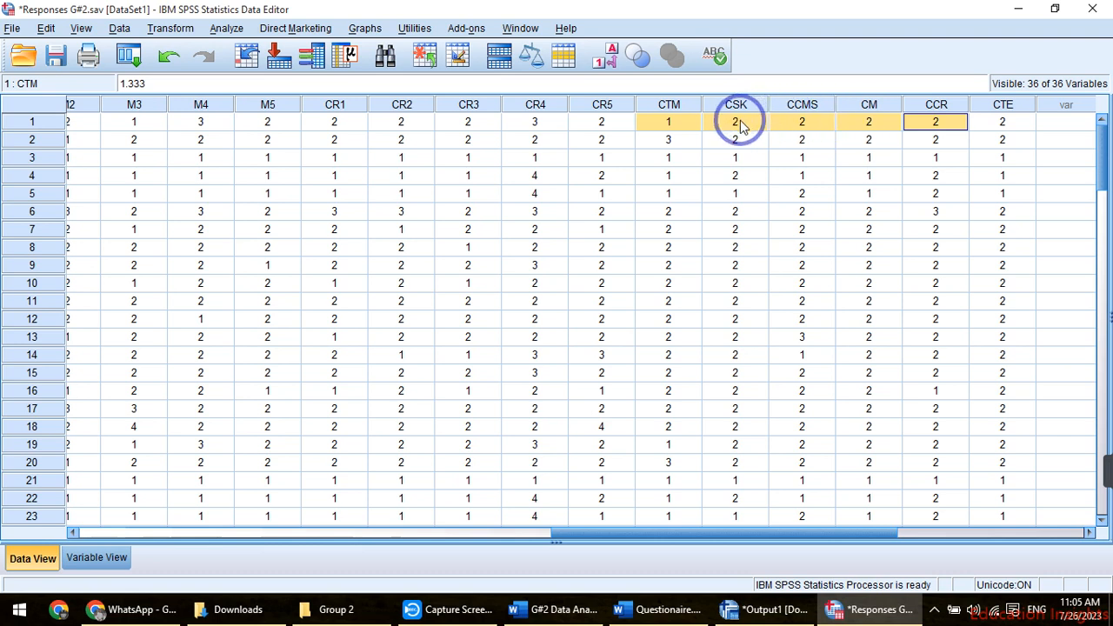
key(Left)
key(Left)
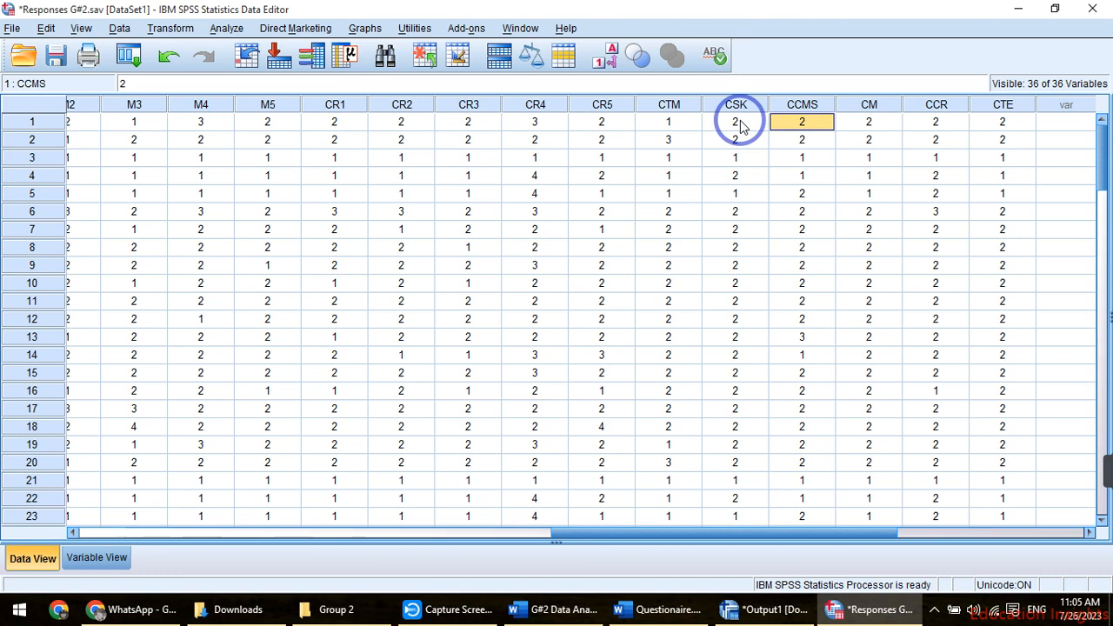
key(Right)
key(Down)
key(Left)
key(Up)
key(Left)
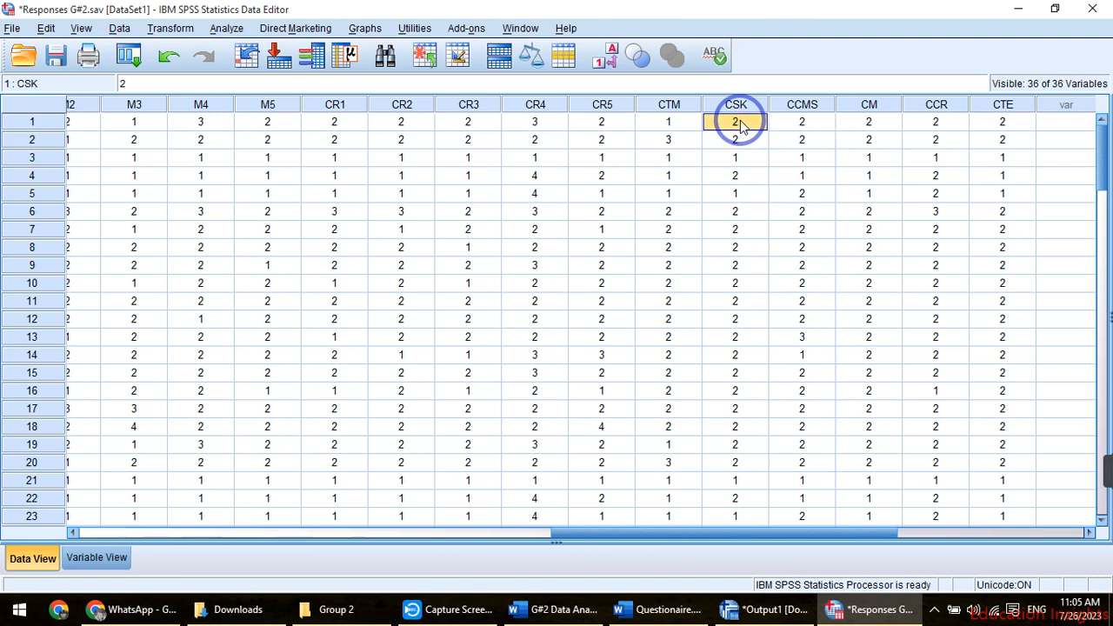
Select the computed factor values from CTM to CCR for all cases, from case 1 to case 100
key(Left)
key(shift+Down)
key(shift+Down)
key(shift+Right)
key(shift+Right)
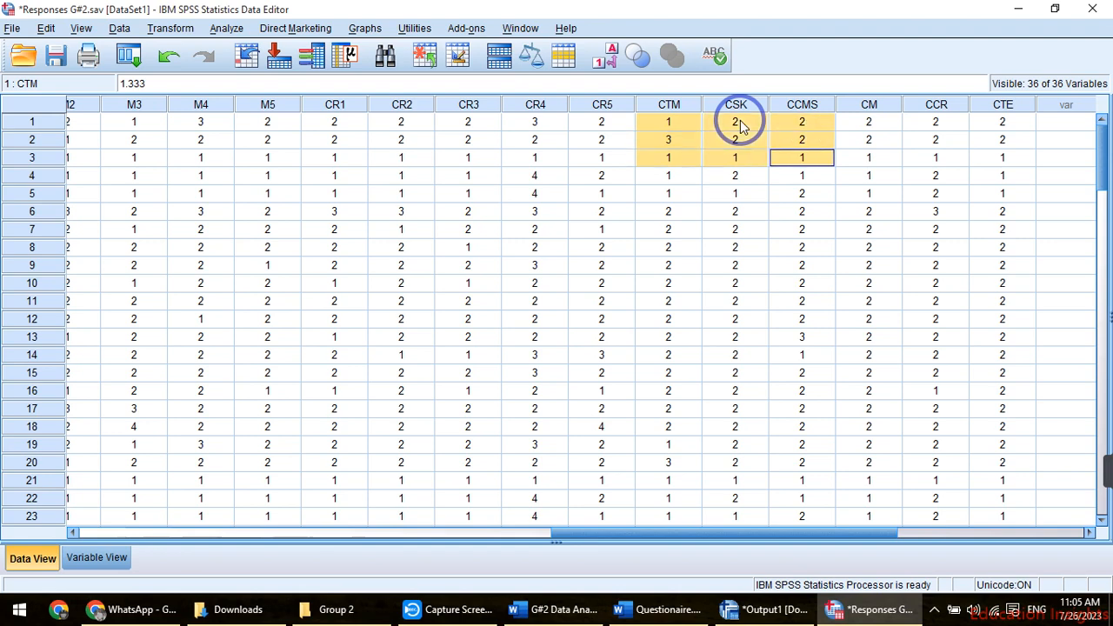
key(shift+Right)
key(shift+Right)
key(shift+Down)
key(shift+Down)
key(shift+Down)
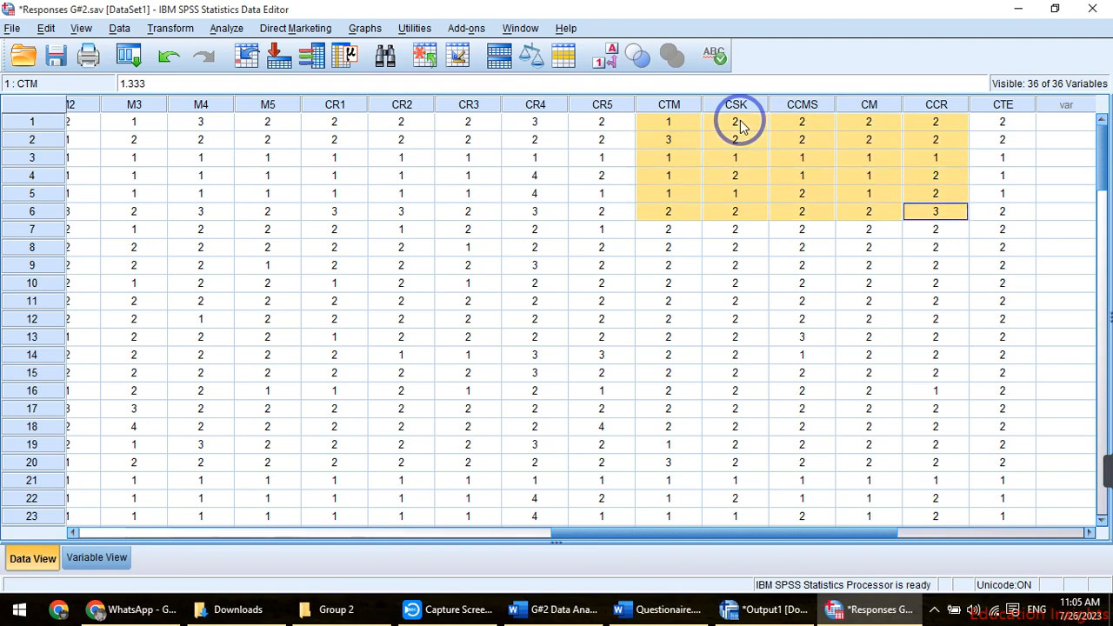
key(shift+Down)
key(shift+Down)
key(shift+Down)
key(shift+Down)
key(shift+Down)
key(shift+Down)
key(shift+Down)
key(shift+Down)
key(shift+Down)
key(shift+Down)
key(shift+Down)
key(shift+Down)
key(shift+Down)
key(shift+Down)
key(shift+Down)
key(shift+Down)
key(shift+Down)
key(shift+Down)
key(shift+Down)
key(shift+Down)
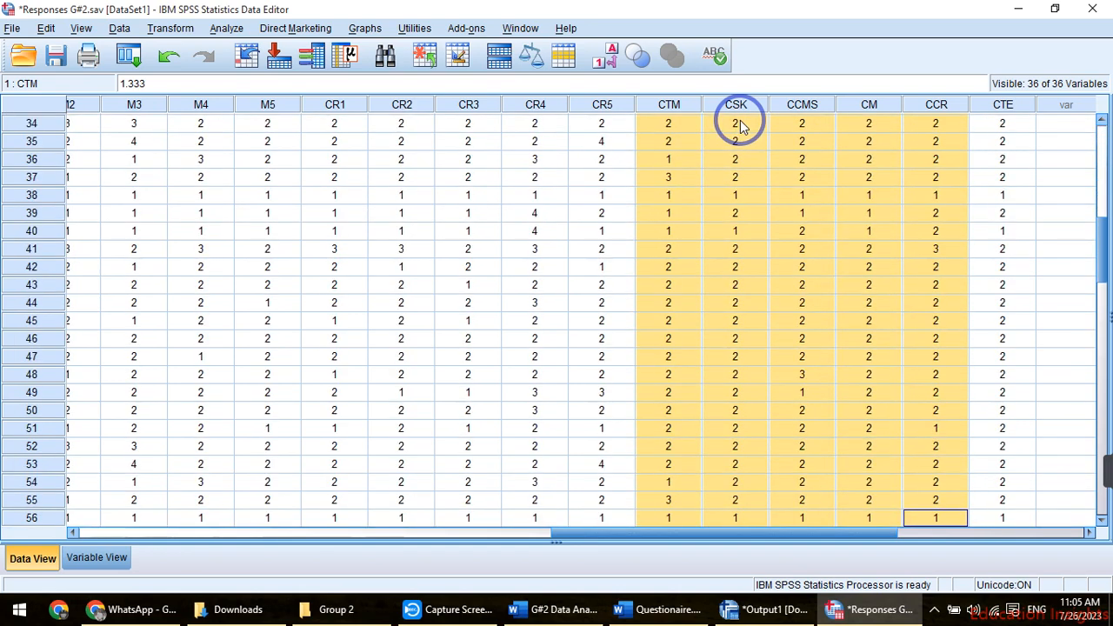
key(shift+Down)
key(shift+Down)
key(shift+Down)
key(shift+Down)
key(shift+Down)
key(shift+Down)
key(shift+Down)
key(shift+Down)
key(shift+Down)
key(shift+Down)
key(shift+Down)
key(shift+Down)
key(shift+Down)
key(shift+Down)
key(shift+Down)
key(shift+Down)
key(shift+Down)
key(shift+Down)
key(shift+Down)
key(shift+Down)
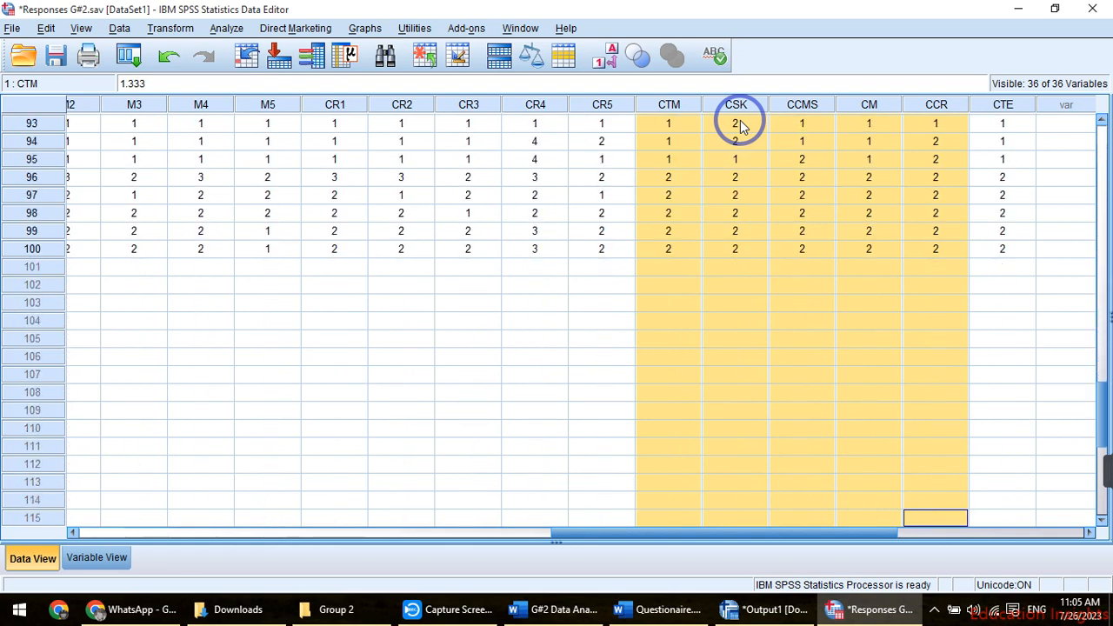
key(shift+Up)
key(shift+Up)
key(shift+Up)
key(shift+Up)
key(shift+Up)
key(shift+Up)
key(shift+Up)
key(shift+Up)
key(shift+Up)
key(shift+Up)
key(shift+Up)
key(shift+Up)
key(shift+Up)
key(shift+Up)
key(shift+Up)
Go to the CTE value of the last case and return to the first case in that column
key(Right)
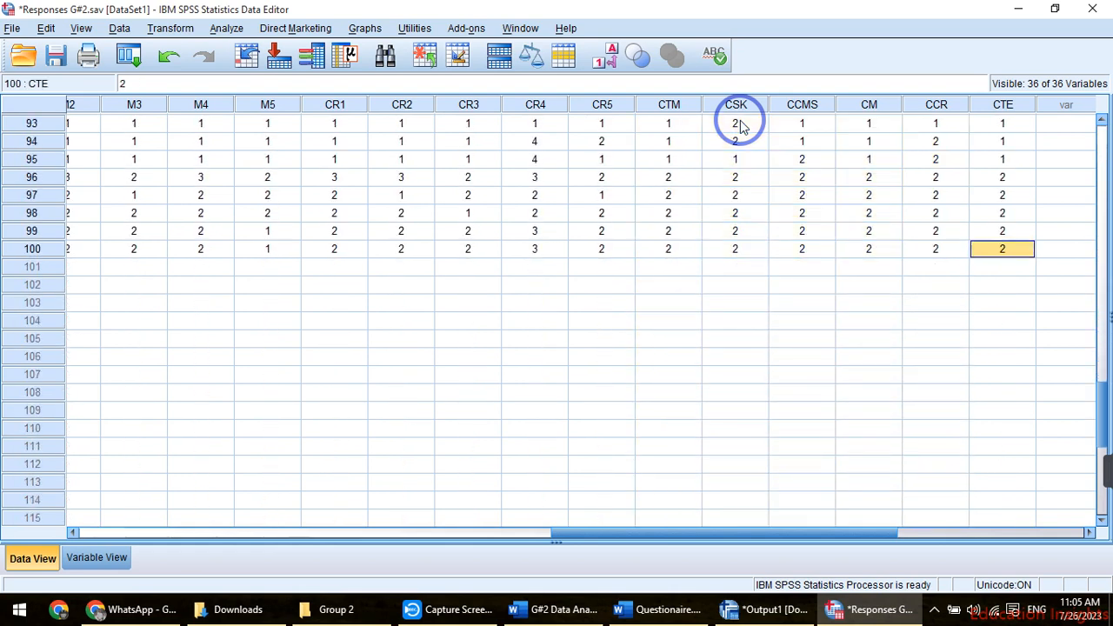
key(Up)
key(ctrl+Up)
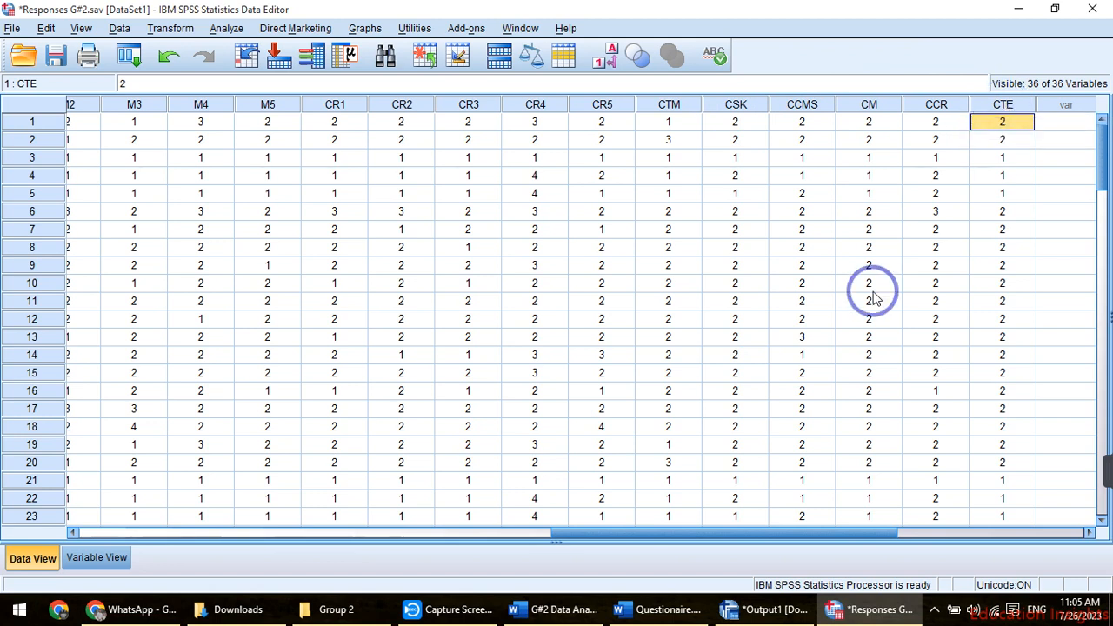
In the G#2 Data Analyses Word diagram, number the TM box 1 and the SK box 2, and select the CMS box
click(571, 610)
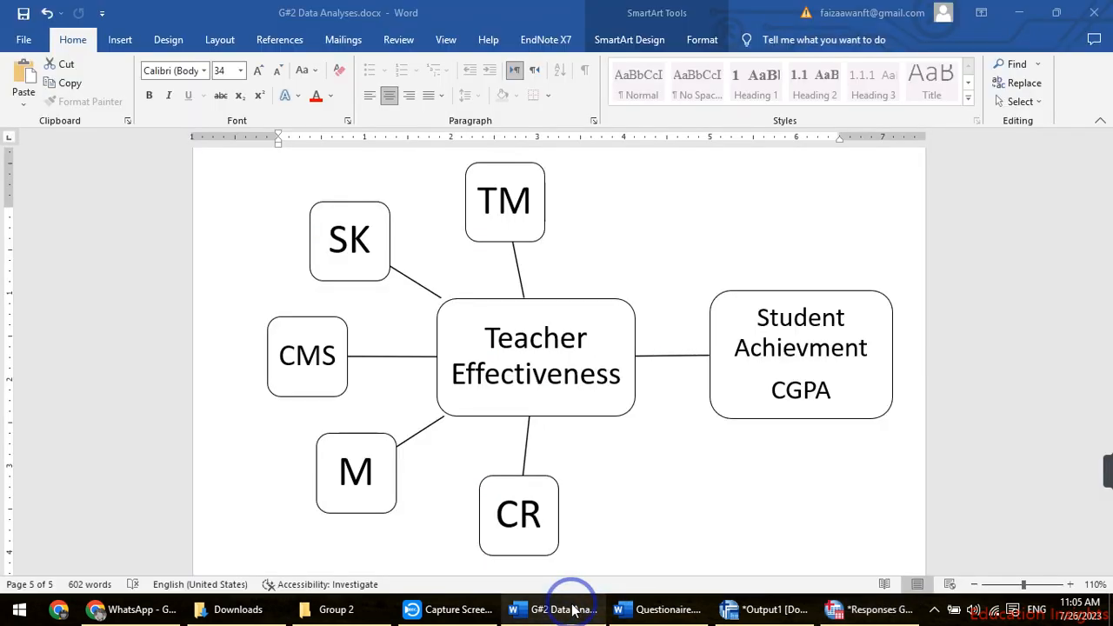
click(484, 199)
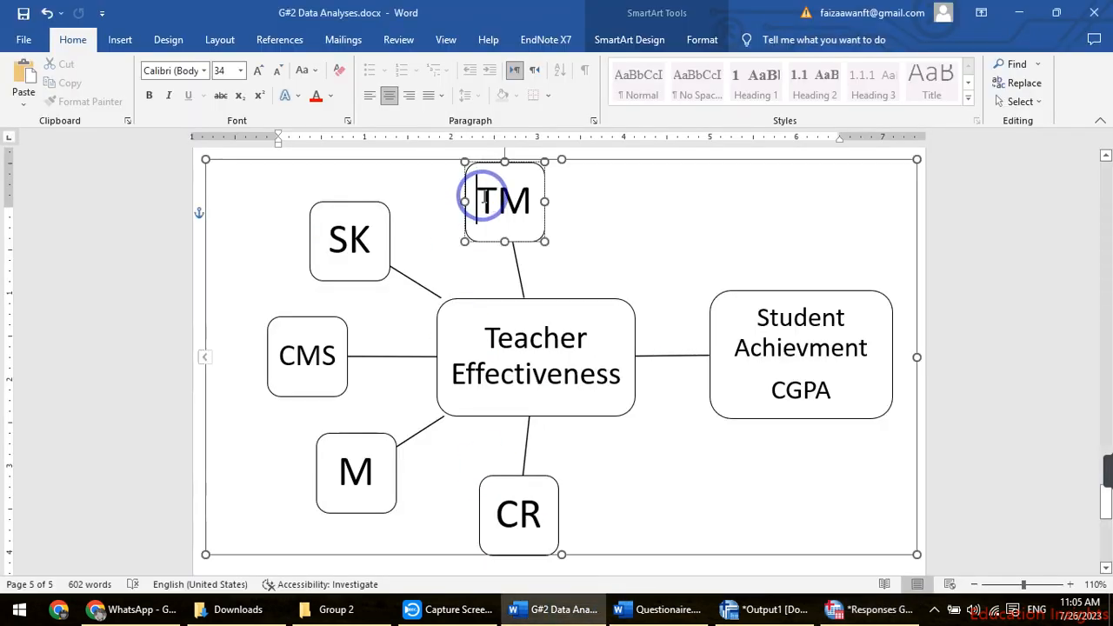
text(1)
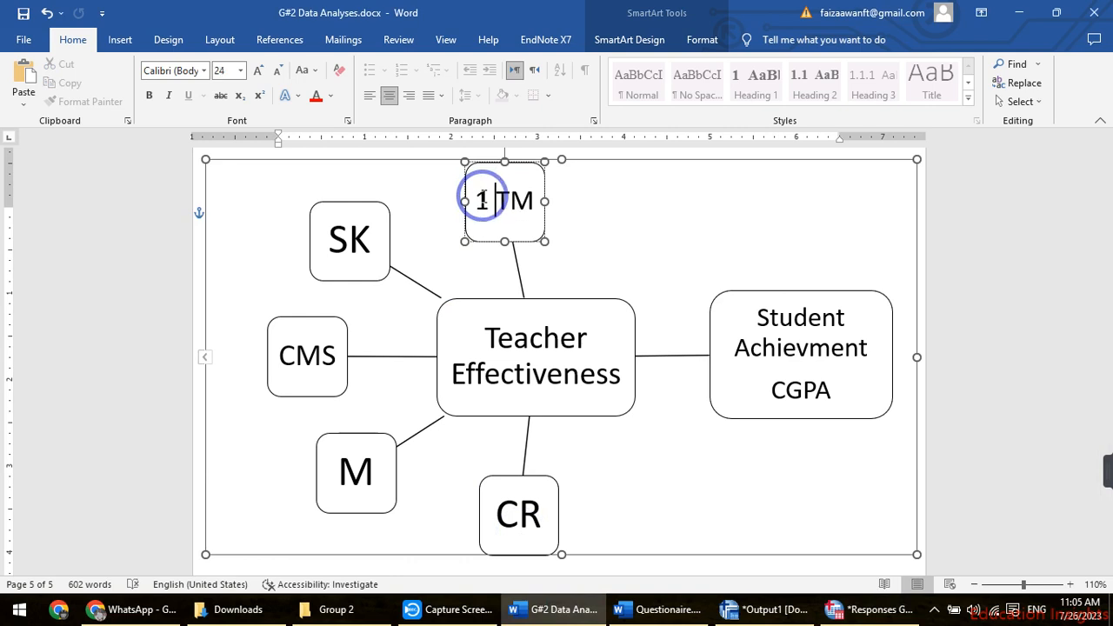
click(341, 238)
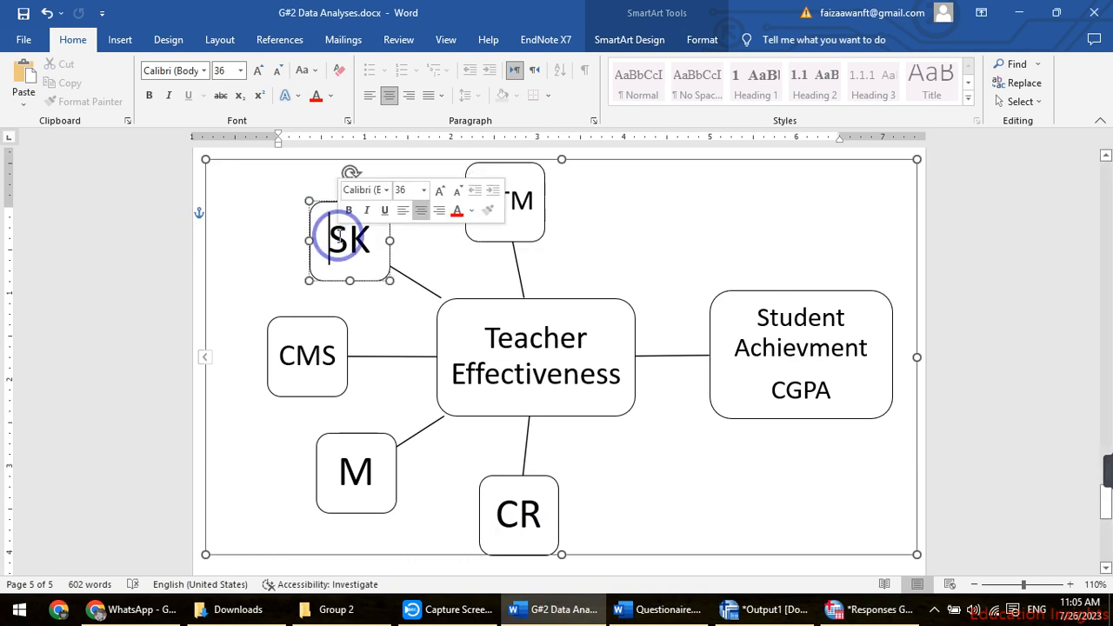
text(2)
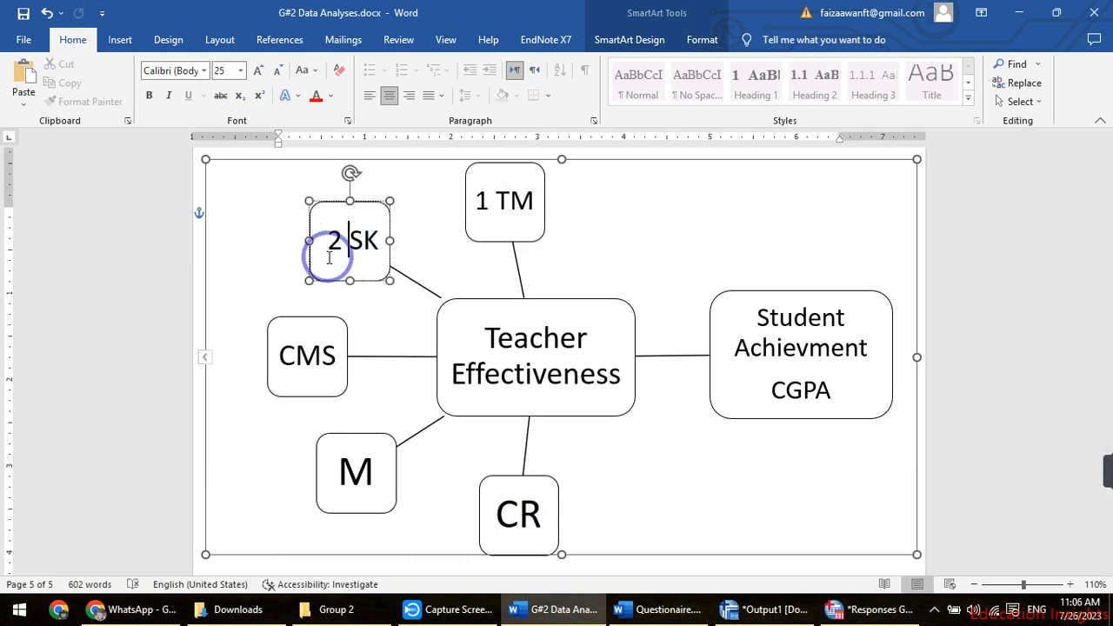
click(276, 348)
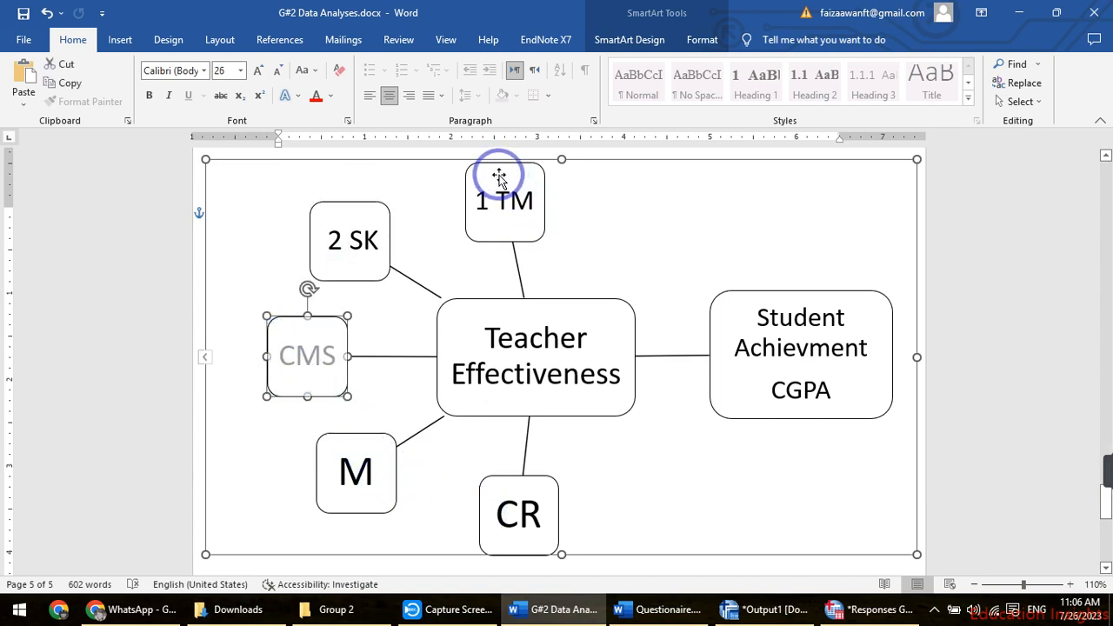
Return to the SPSS dataset and examine the first case's factor values from CTM to CCR alongside its CTE value
click(765, 608)
click(658, 609)
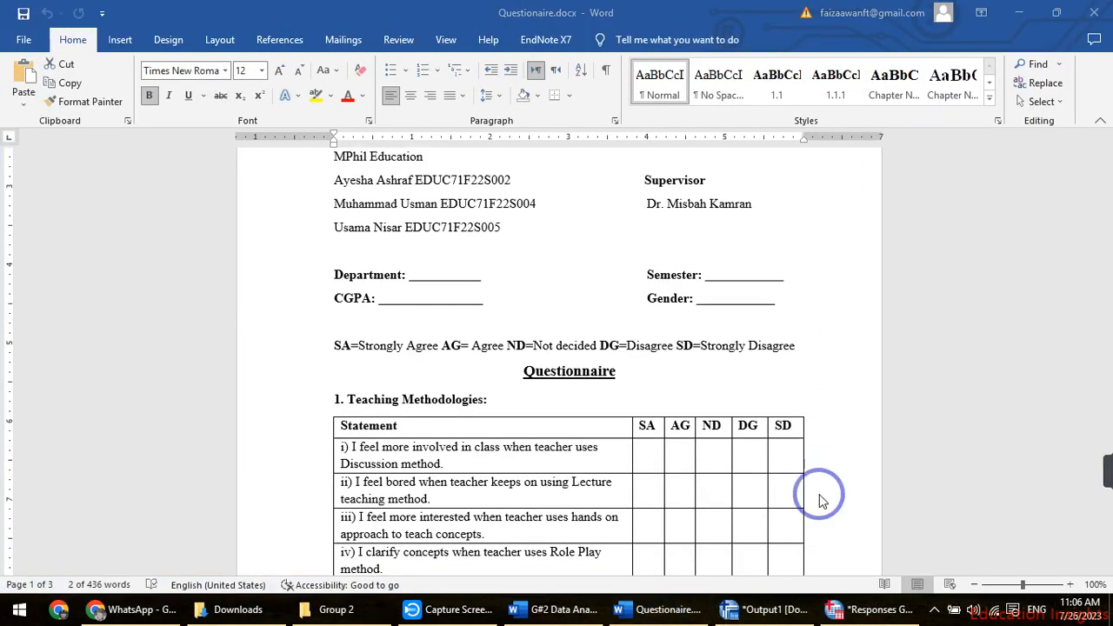
click(883, 613)
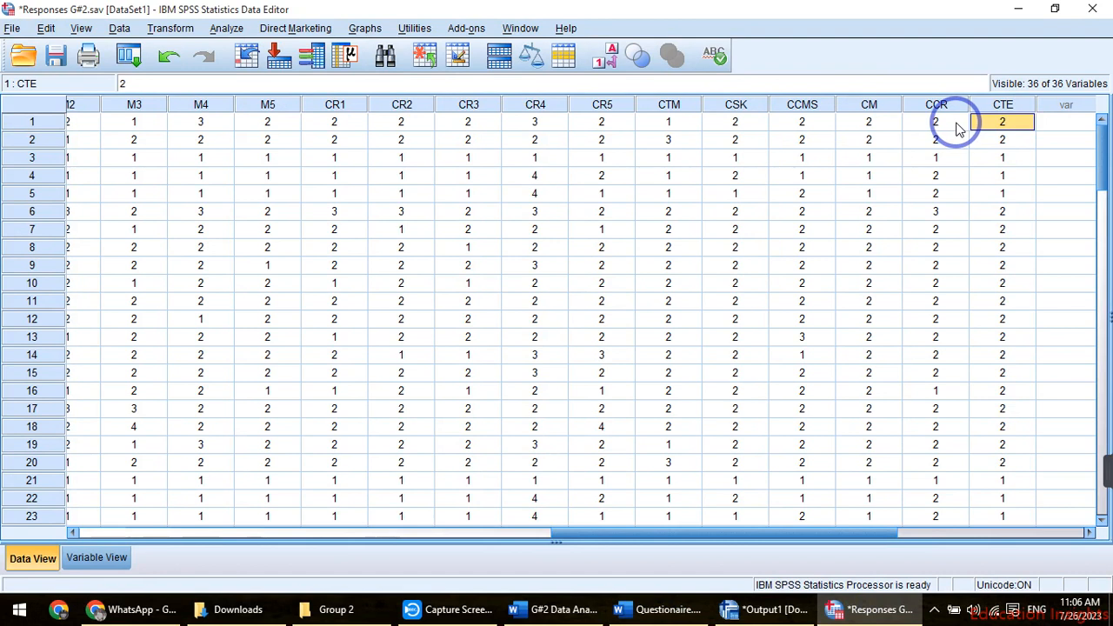
click(683, 123)
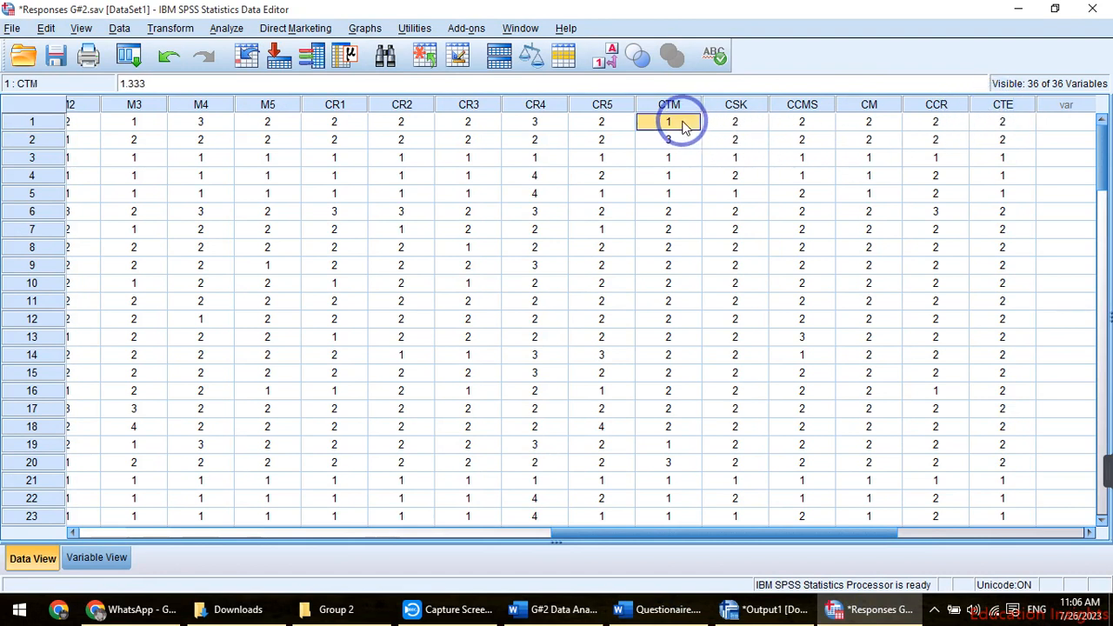
key(shift+Right)
key(shift+Right)
key(shift+Right)
key(shift+Right)
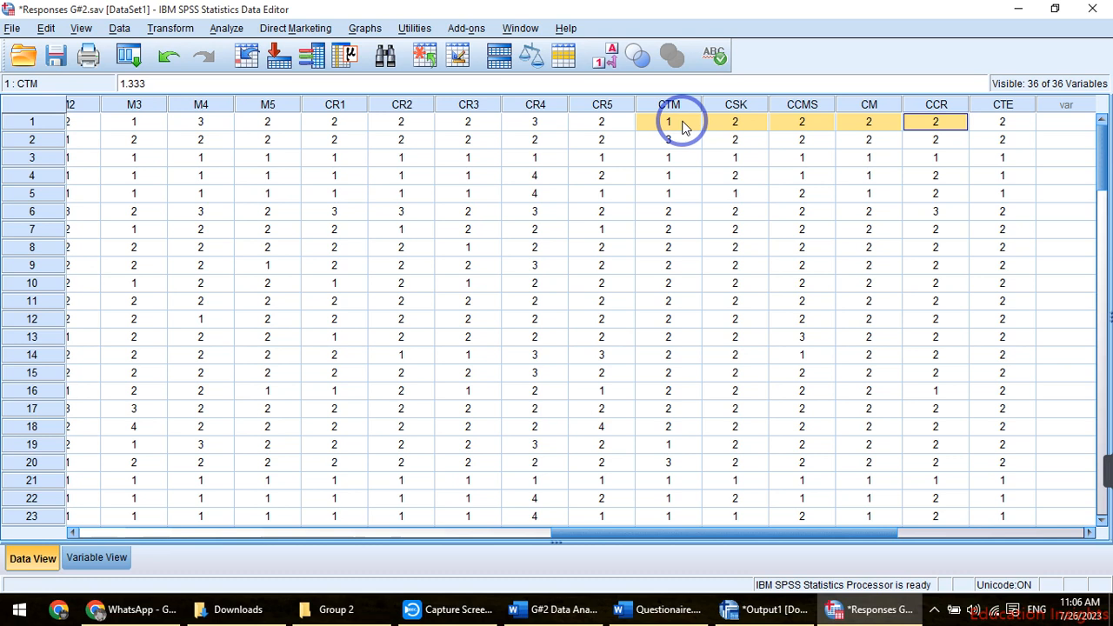
key(Right)
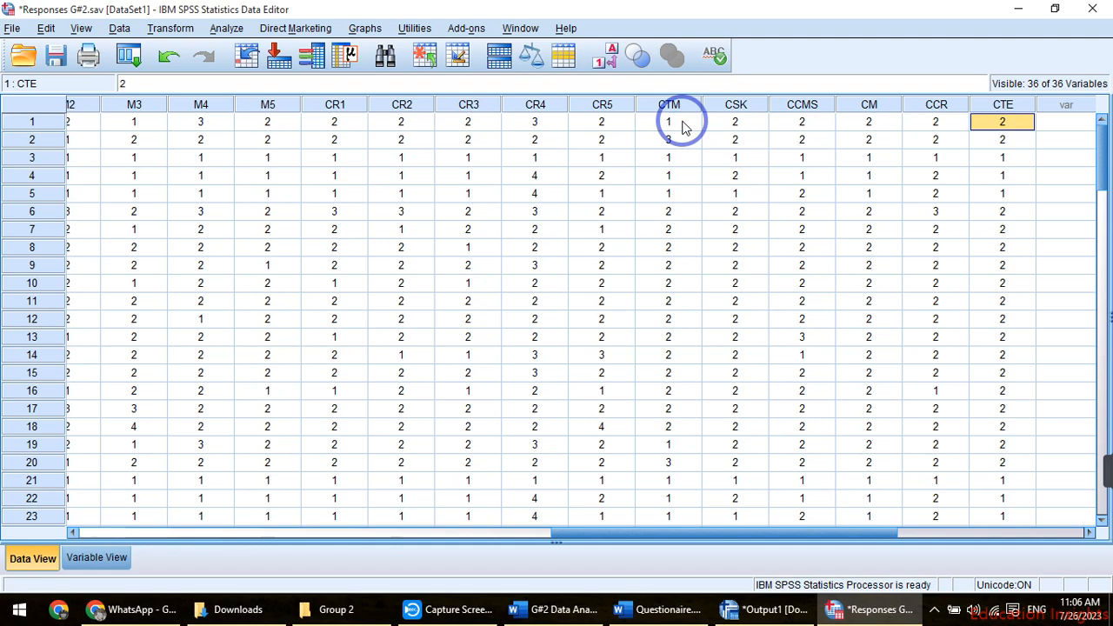
Look over the CTE values of the first few cases and jump to the last case in the column
key(Down)
key(Down)
key(Up)
key(Up)
key(ctrl+Down)
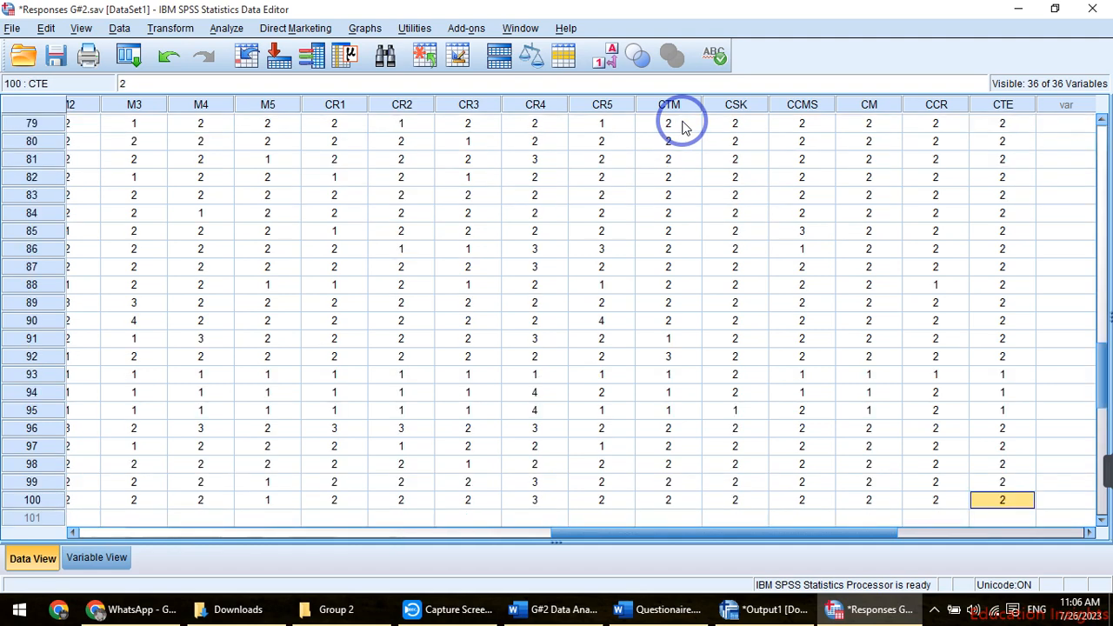
click(767, 609)
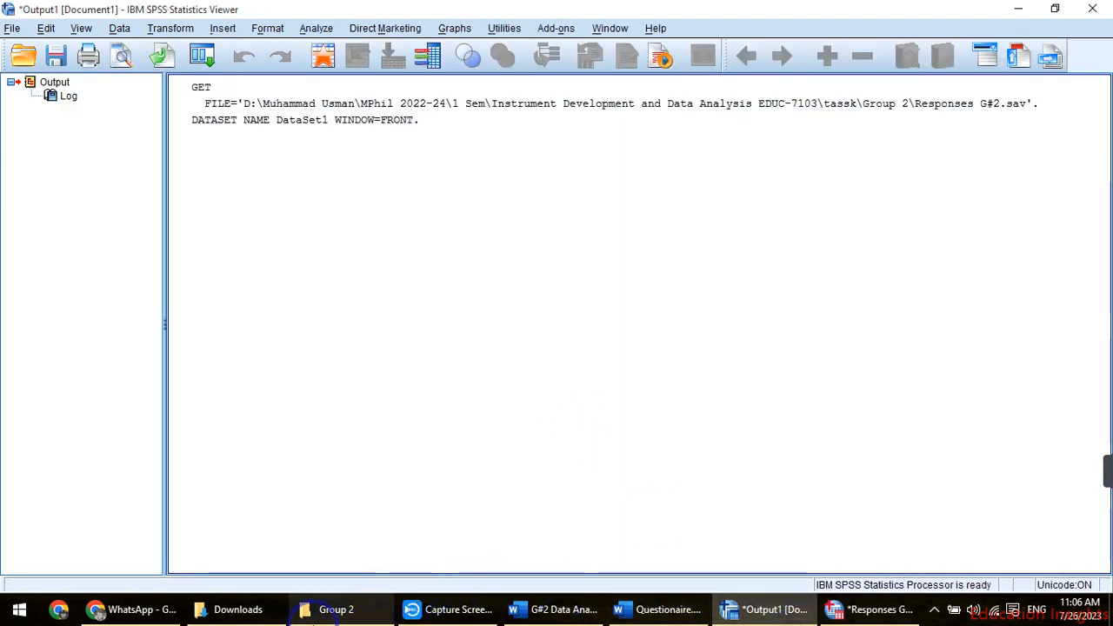
click(322, 620)
click(237, 608)
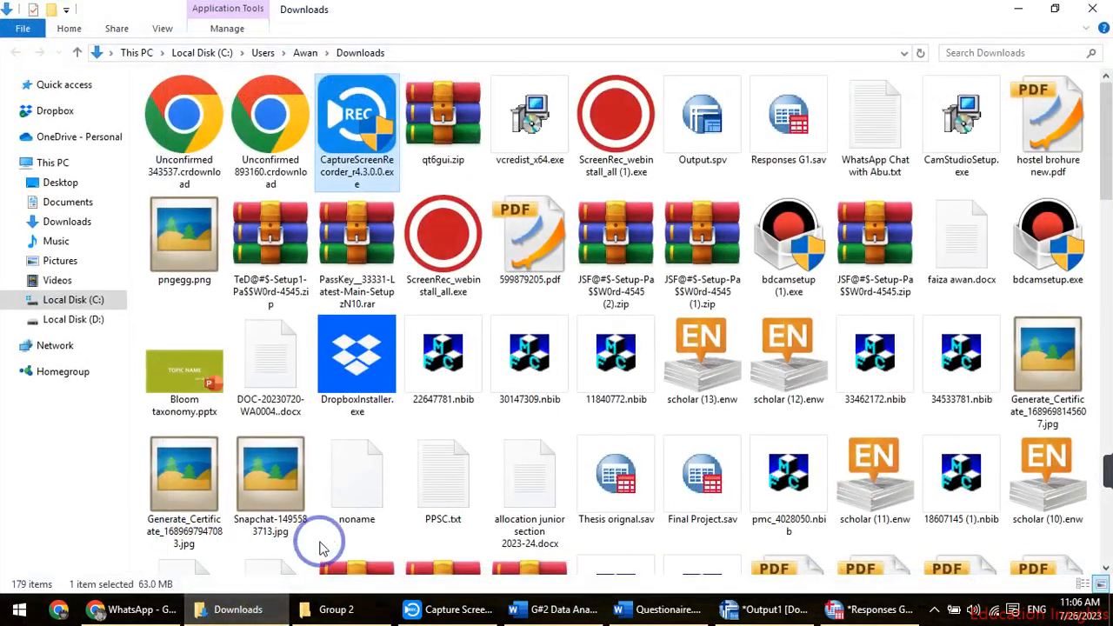
click(874, 609)
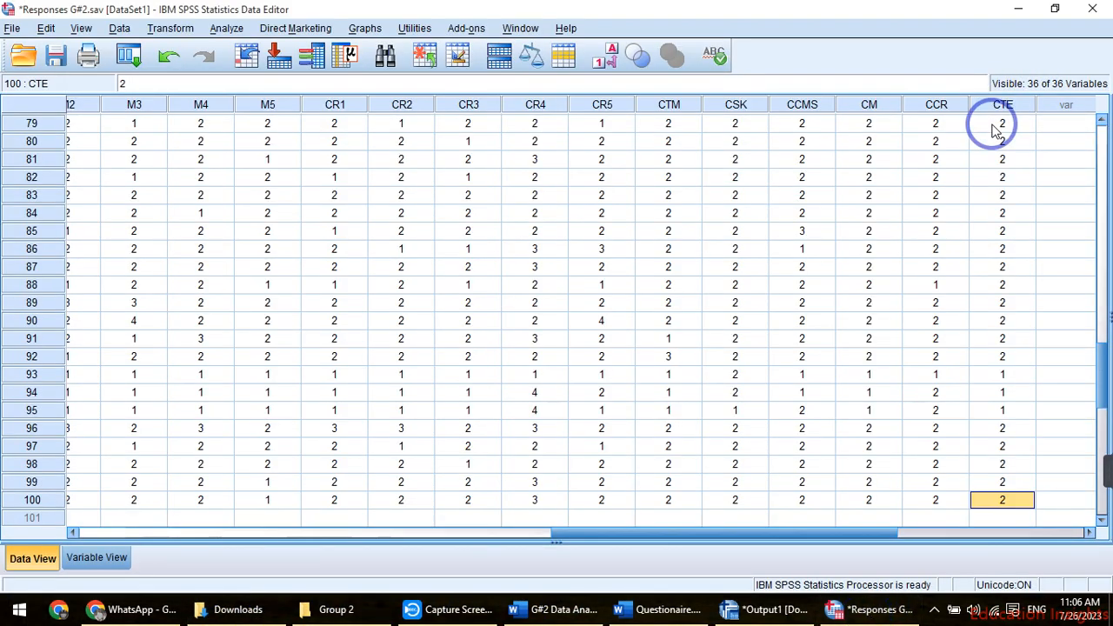
Browse the CTE column upward from the last case
key(Up)
key(Up)
key(Up)
key(Up)
key(Up)
key(Up)
key(Up)
key(Up)
key(Up)
key(Up)
key(Up)
key(Up)
key(Up)
key(Up)
key(Up)
key(Up)
key(Up)
key(Up)
key(Up)
key(Up)
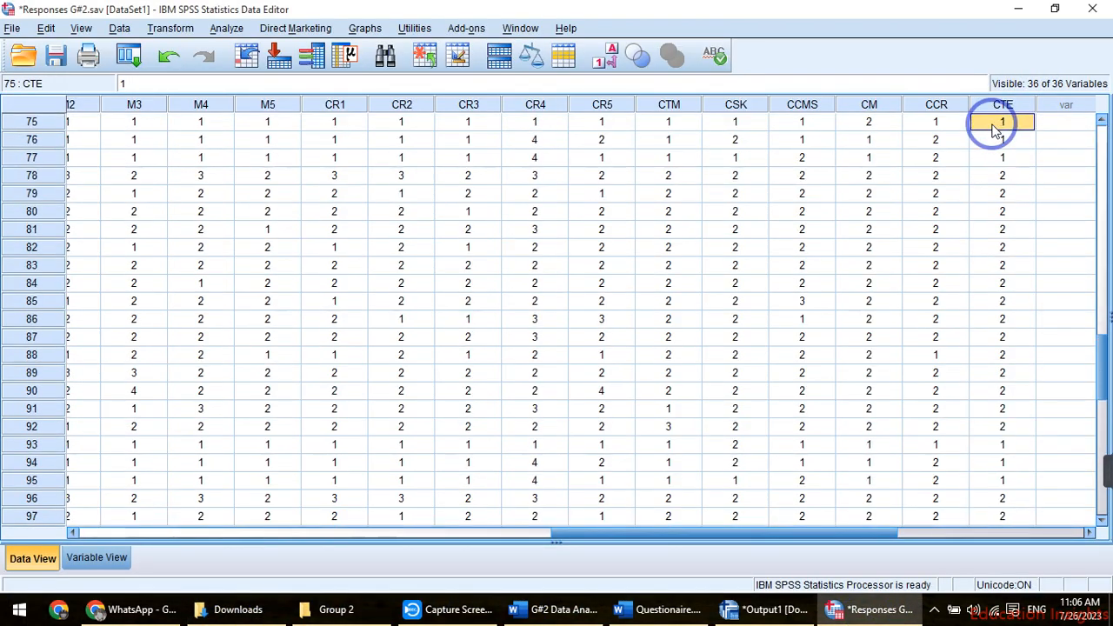
Select the CGPA value of case 68, and point out the Teacher Effectiveness box in the Word diagram
key(Home)
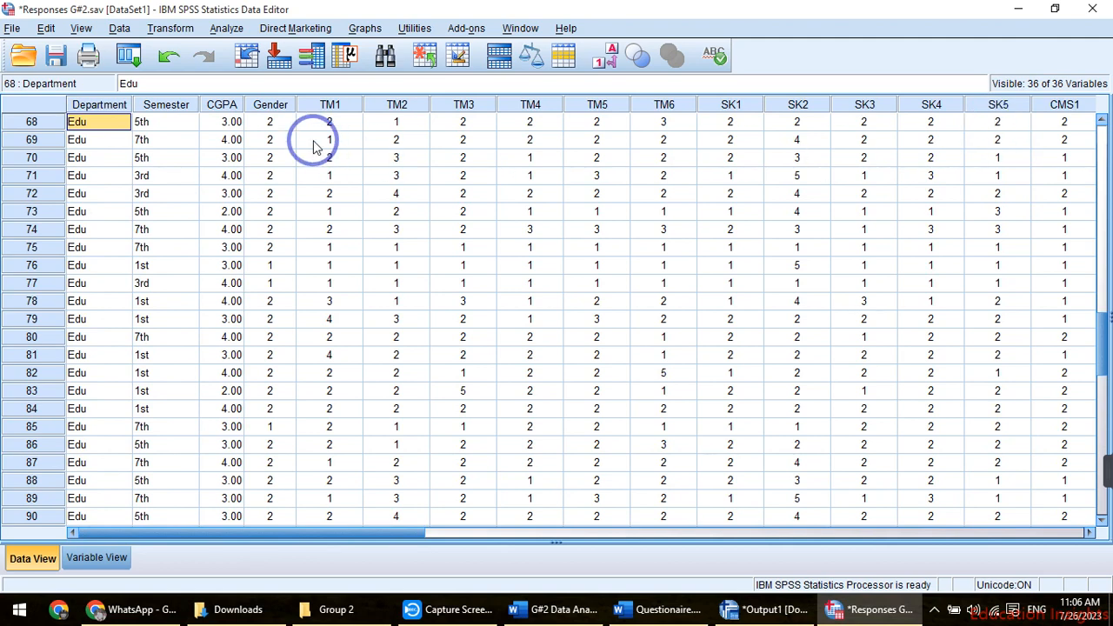
click(228, 122)
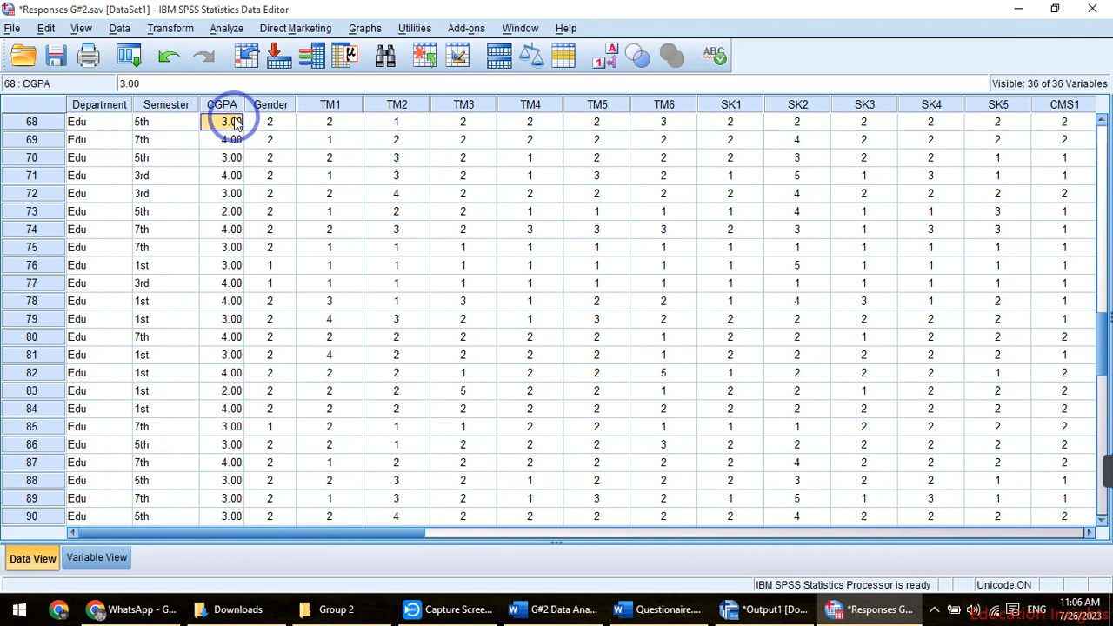
click(565, 609)
click(593, 367)
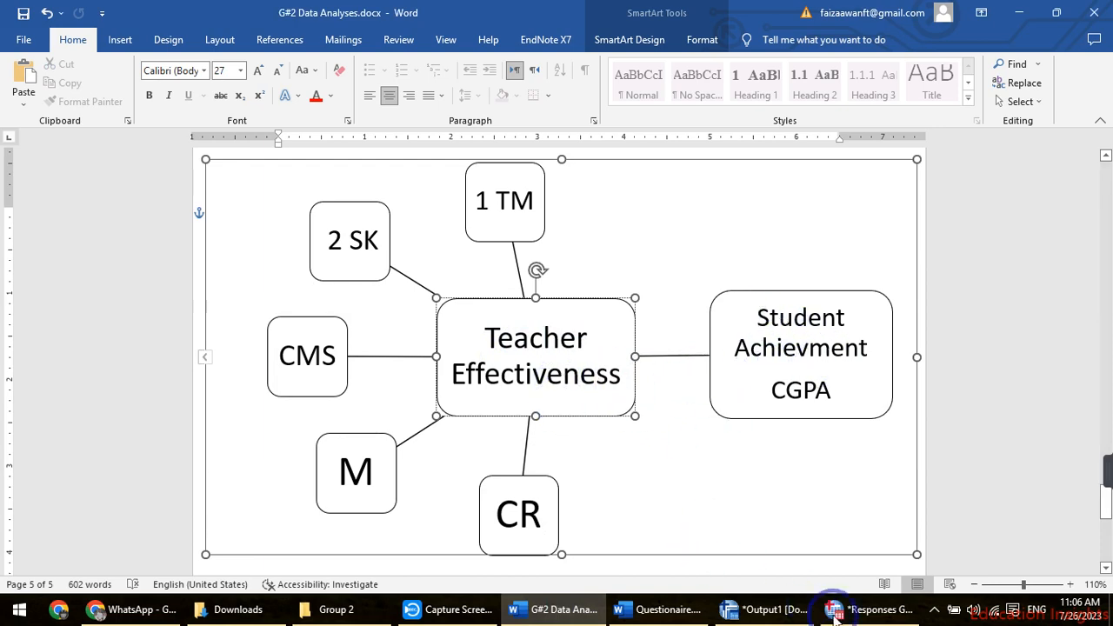
In the SPSS dataset, start a Bivariate Correlations analysis and add CGPA in Semesters to its variables
click(870, 609)
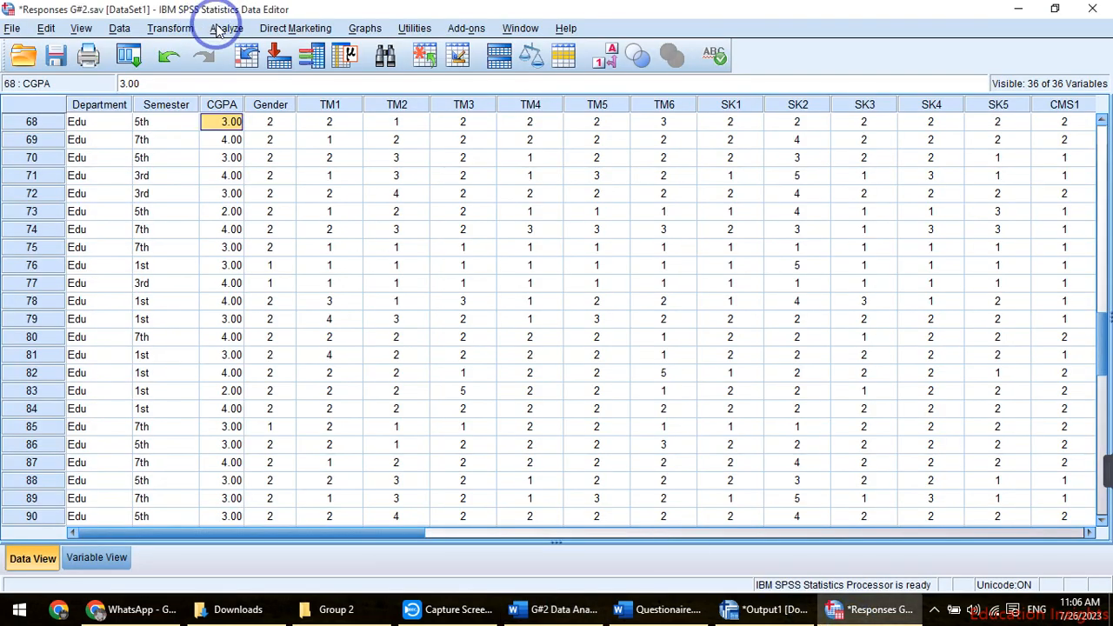
click(219, 29)
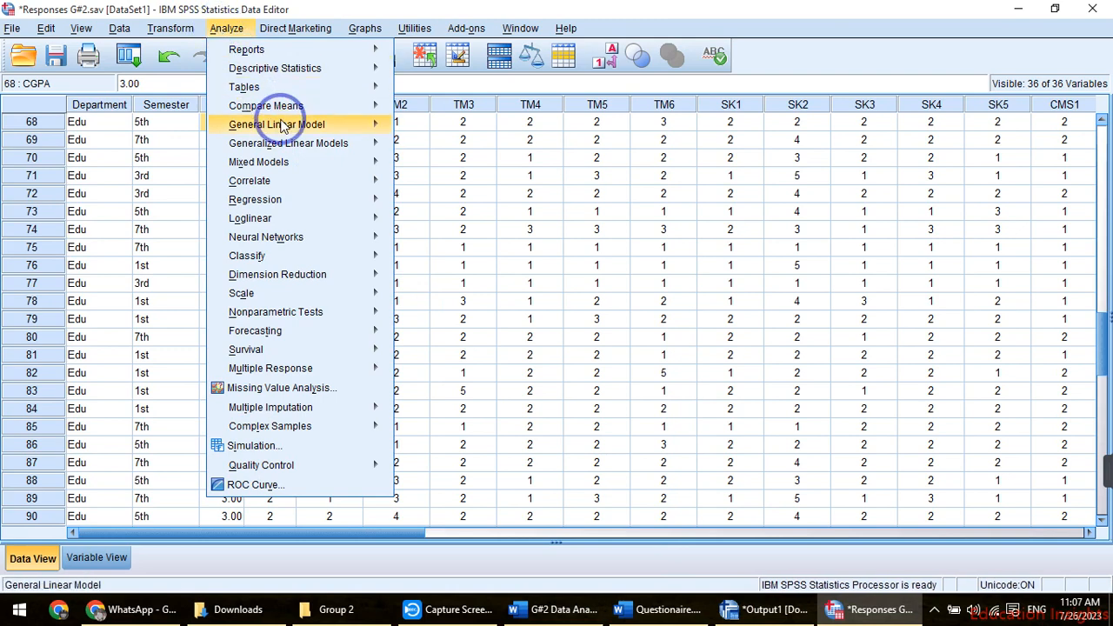
mouse_move(327, 110)
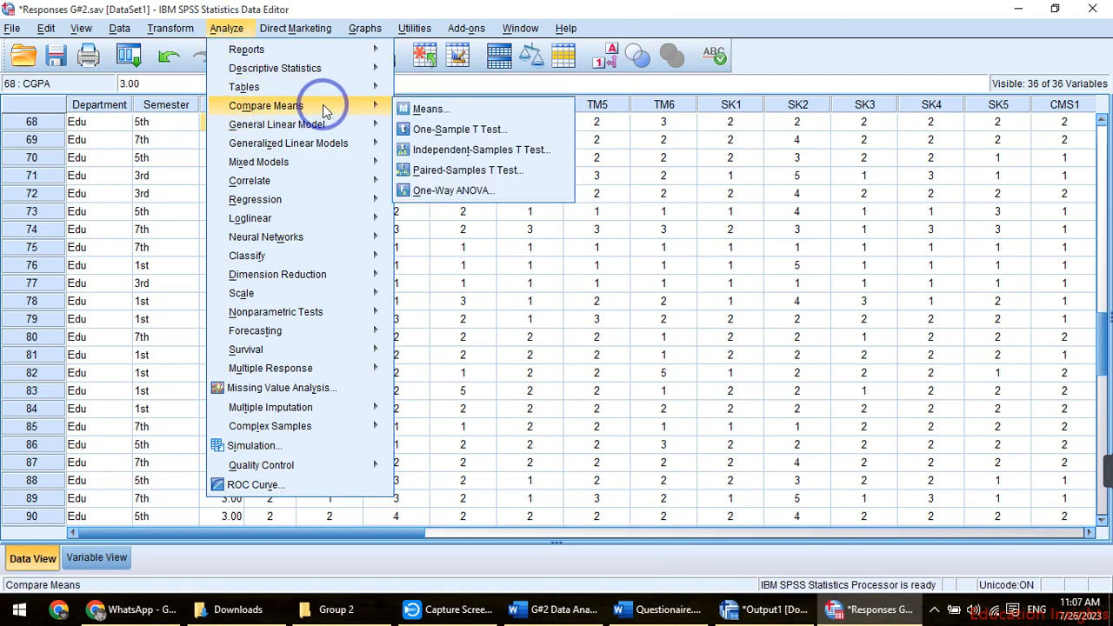
mouse_move(328, 190)
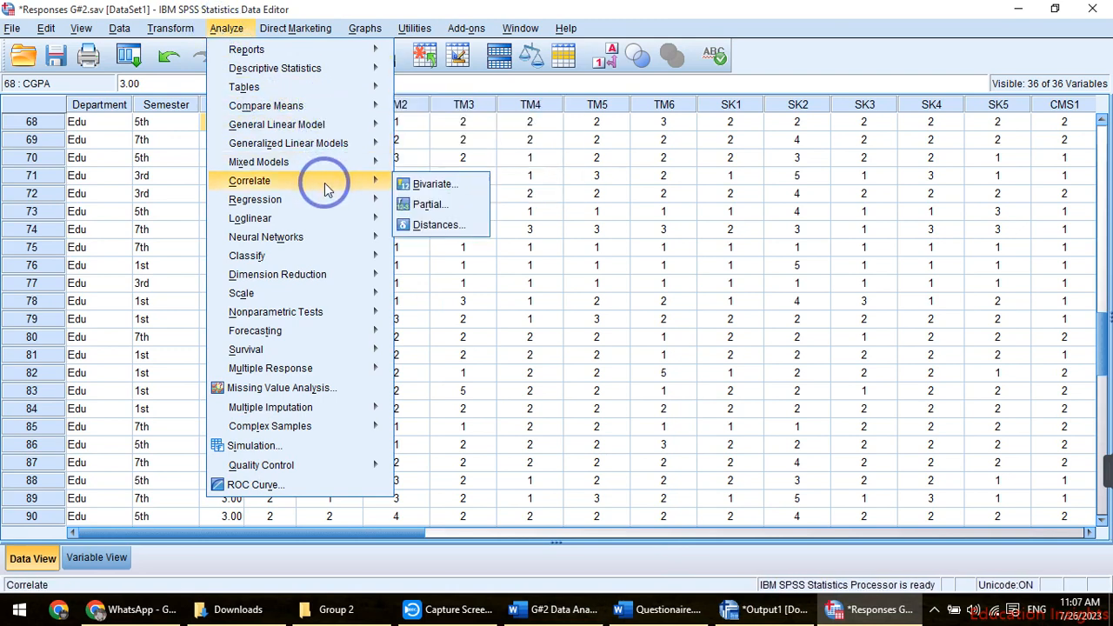
click(416, 187)
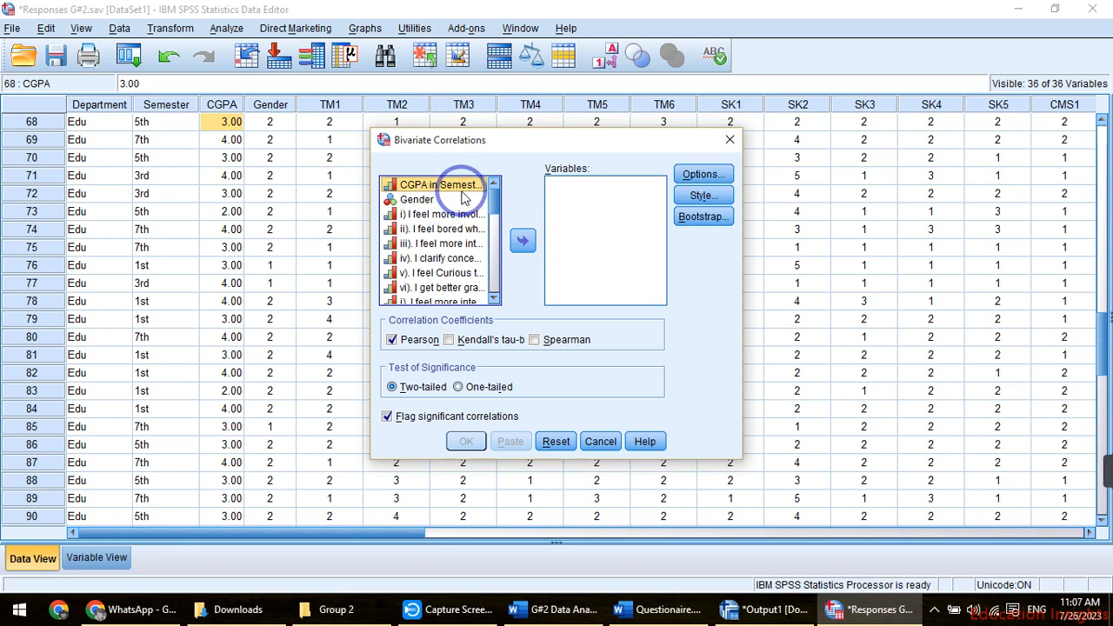
click(523, 241)
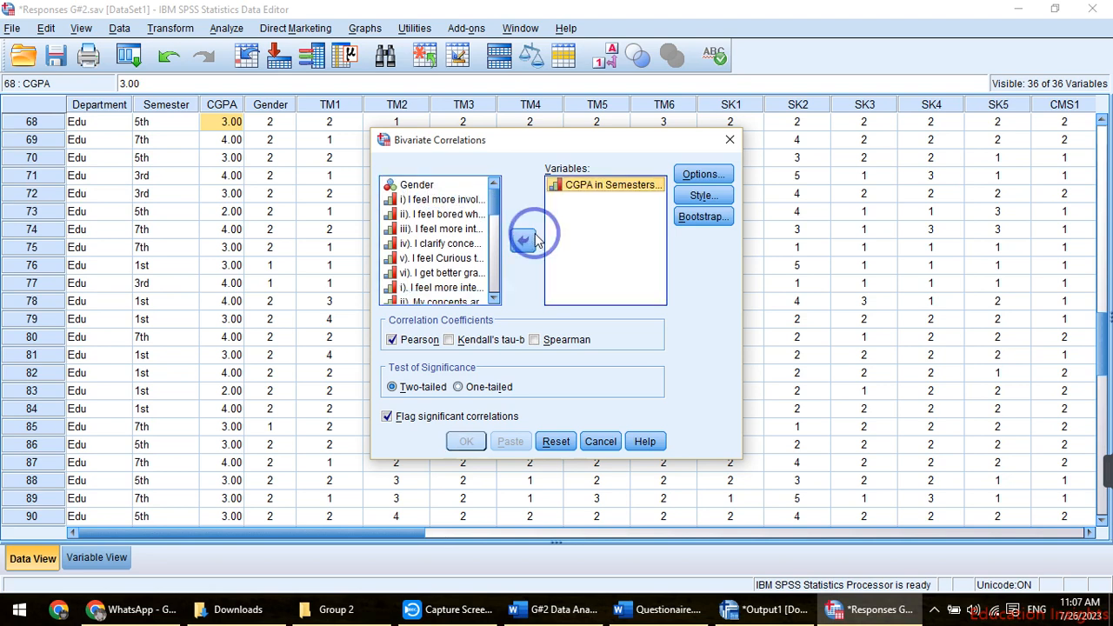
Bring the computed variables into view, then enlarge and reposition the Bivariate Correlations dialog so their names are readable
scroll(439, 252, down, 5)
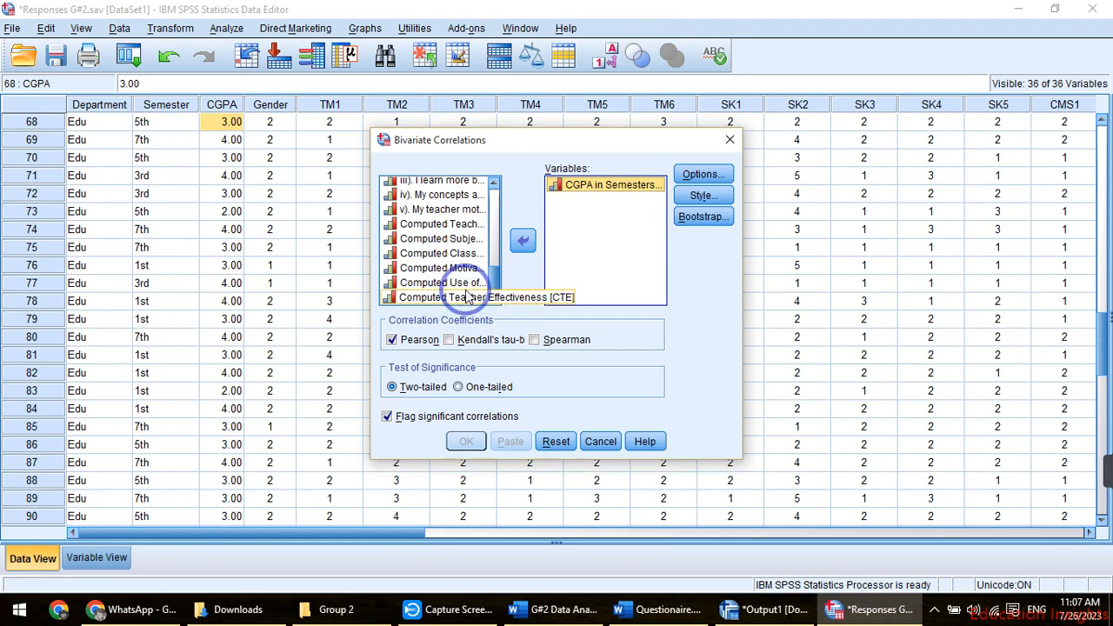
click(752, 468)
click(742, 459)
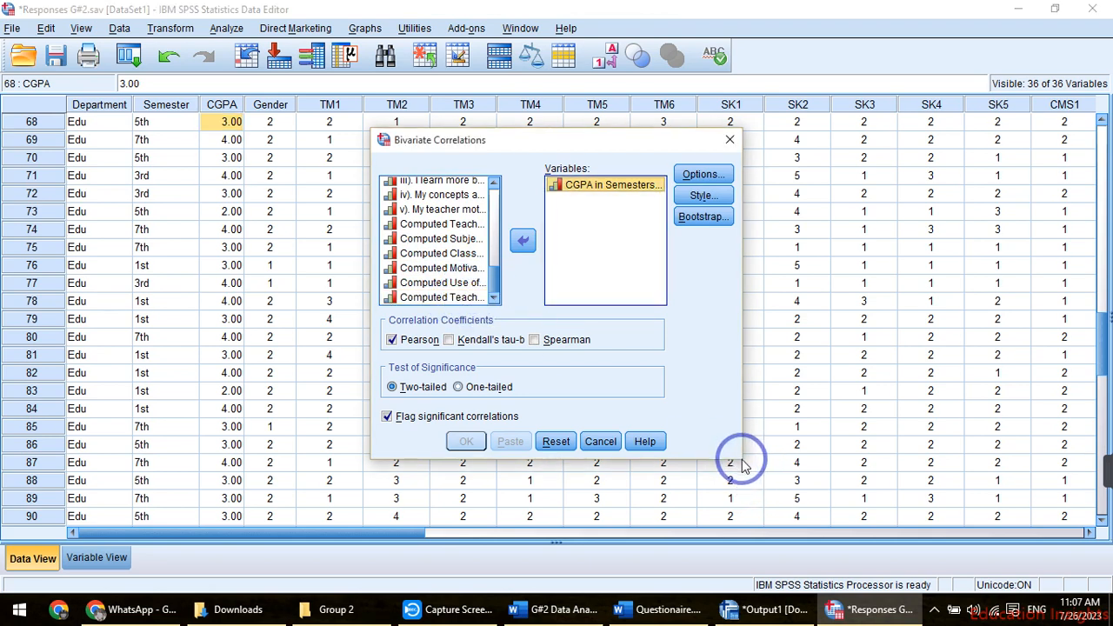
drag(742, 461, 922, 520)
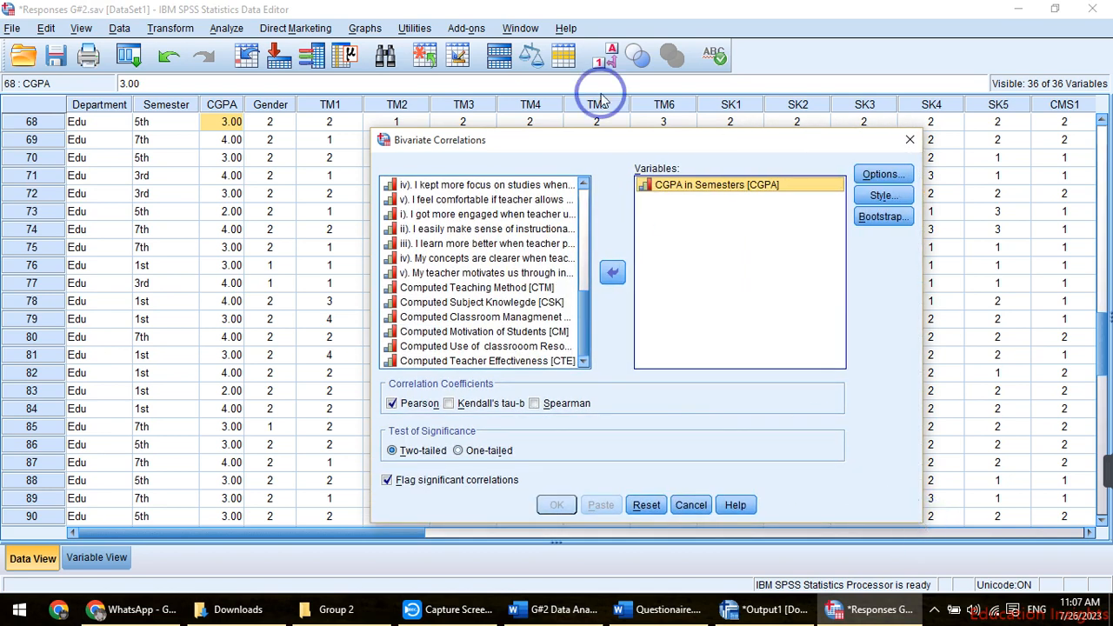
drag(568, 141, 360, 58)
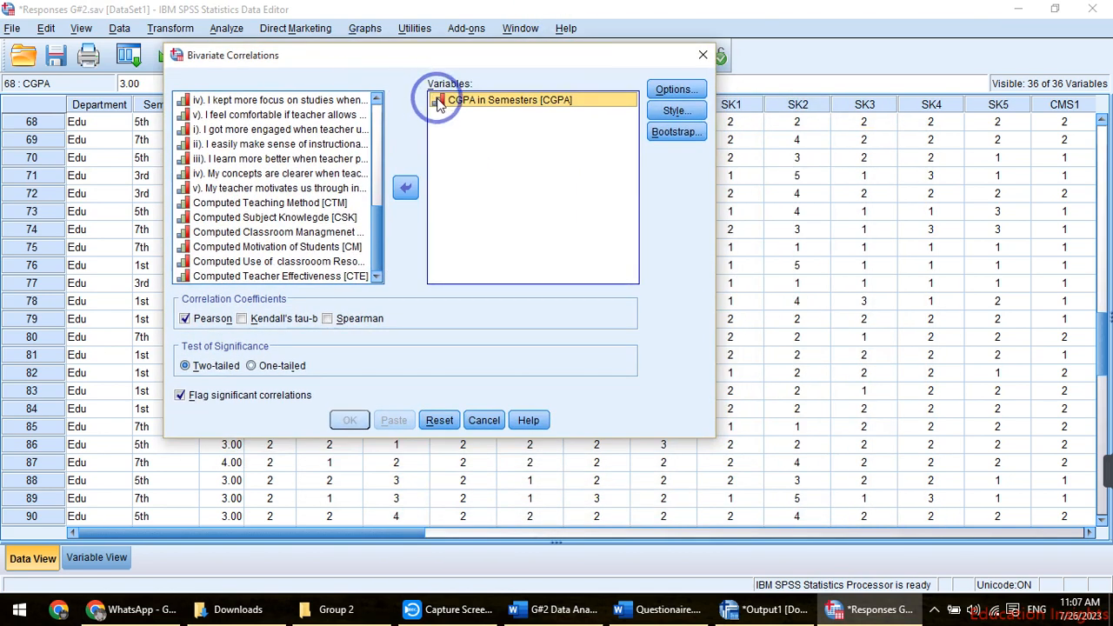
Add Computed Teacher Effectiveness [CTE] to the correlation variables and run the two-tailed Pearson correlation with CGPA in Semesters
click(317, 276)
click(406, 187)
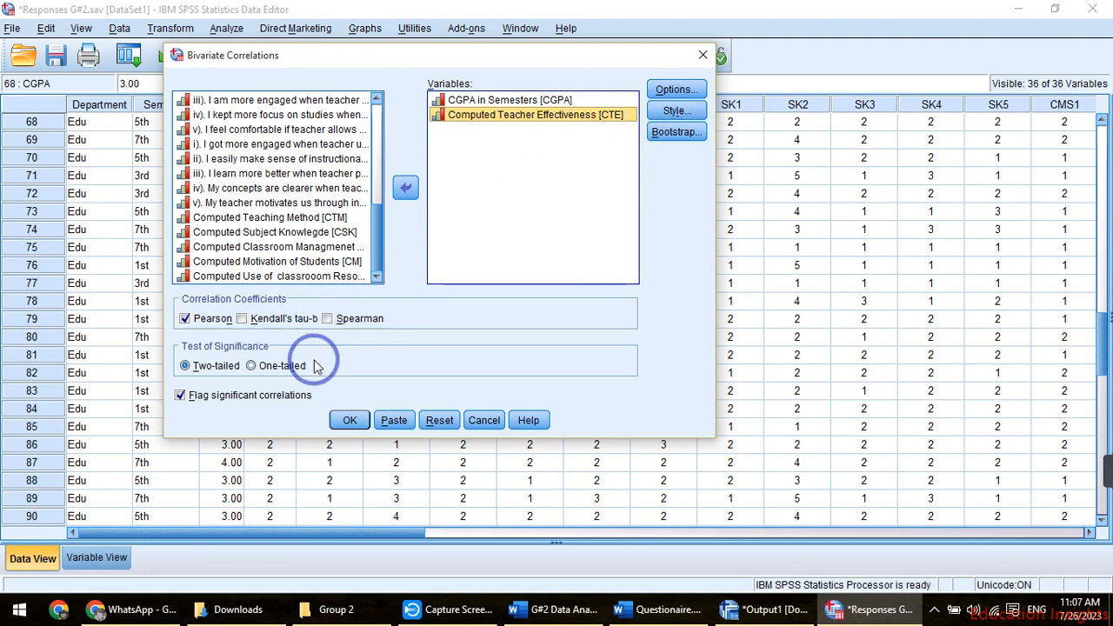
click(348, 421)
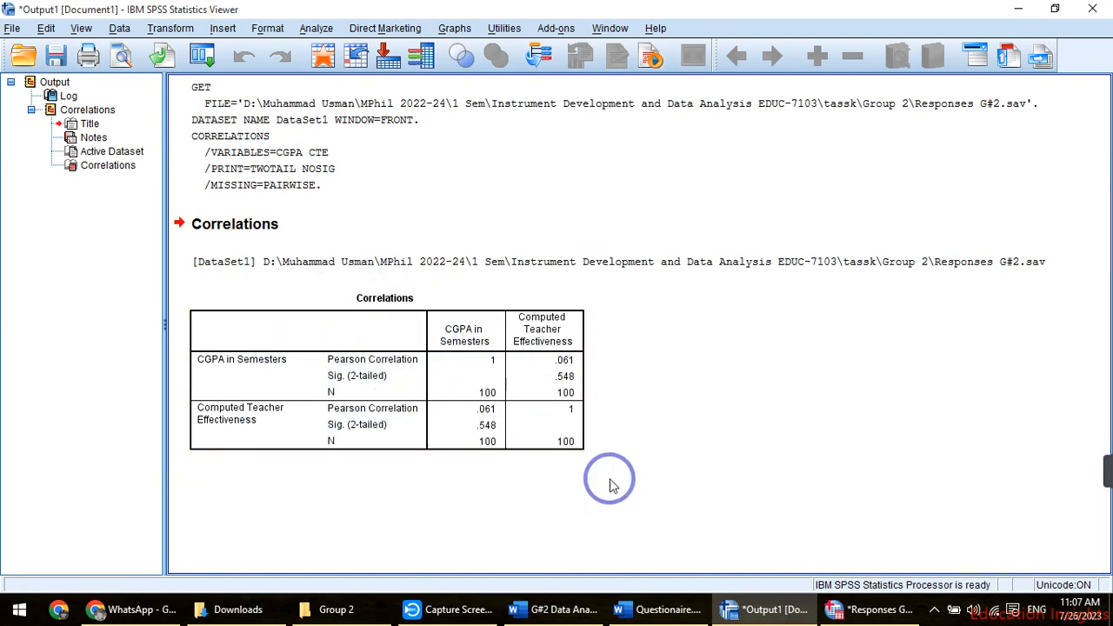
In the G#2 Data Analyses Word document, find the section 5.4 correlation table and select its highlighted Sig. (2-tailed) value
click(641, 614)
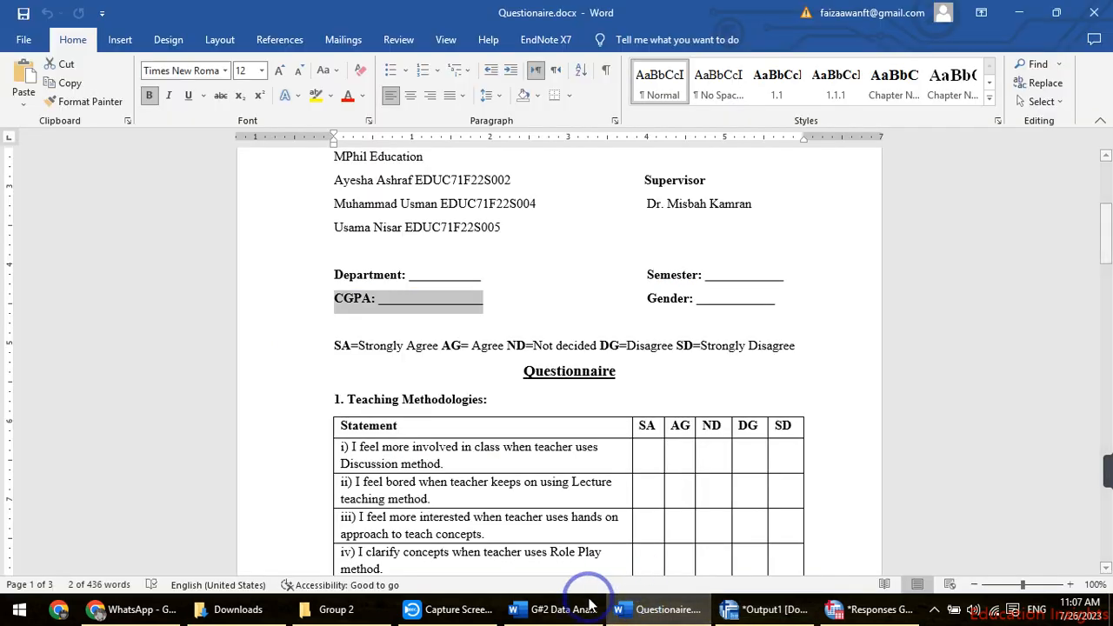
click(537, 613)
scroll(556, 490, down, 4)
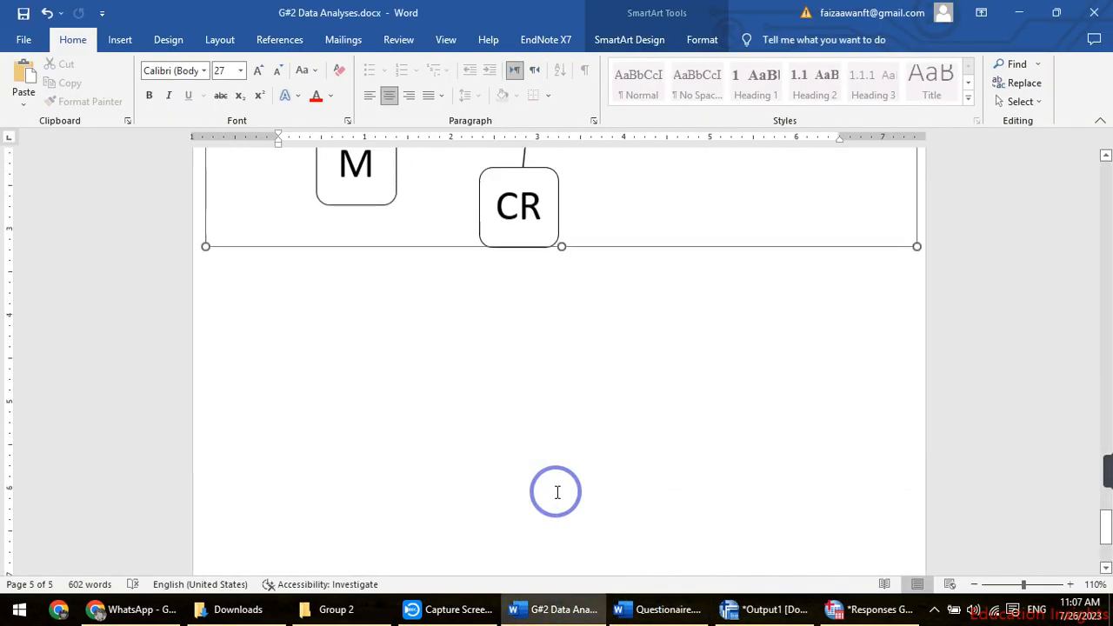
scroll(556, 489, up, 7)
scroll(555, 492, up, 5)
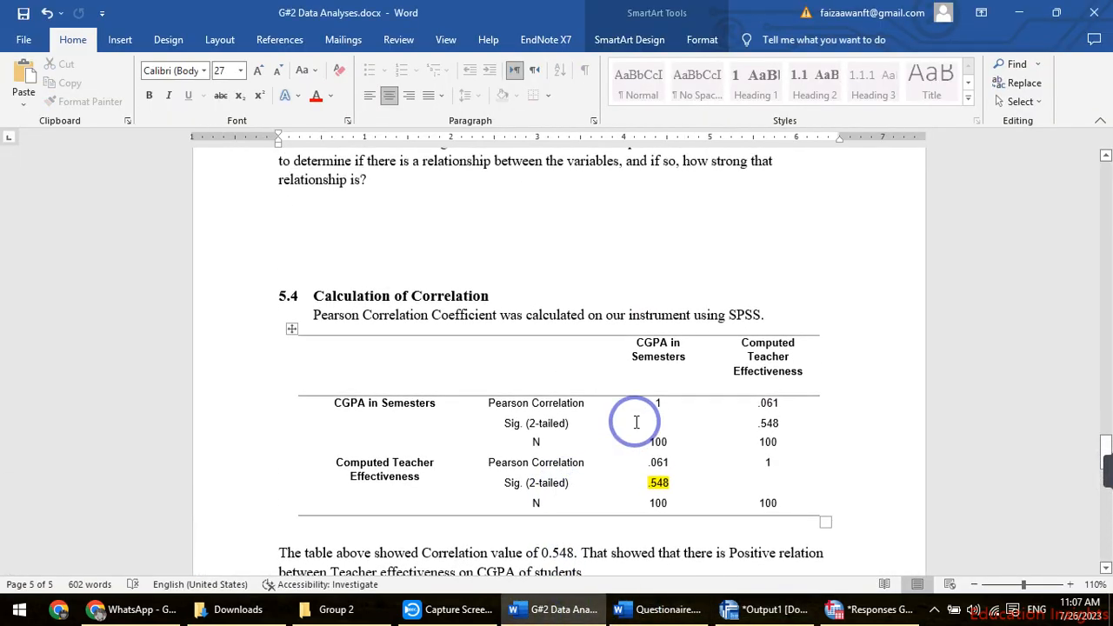
click(639, 421)
scroll(636, 422, down, 1)
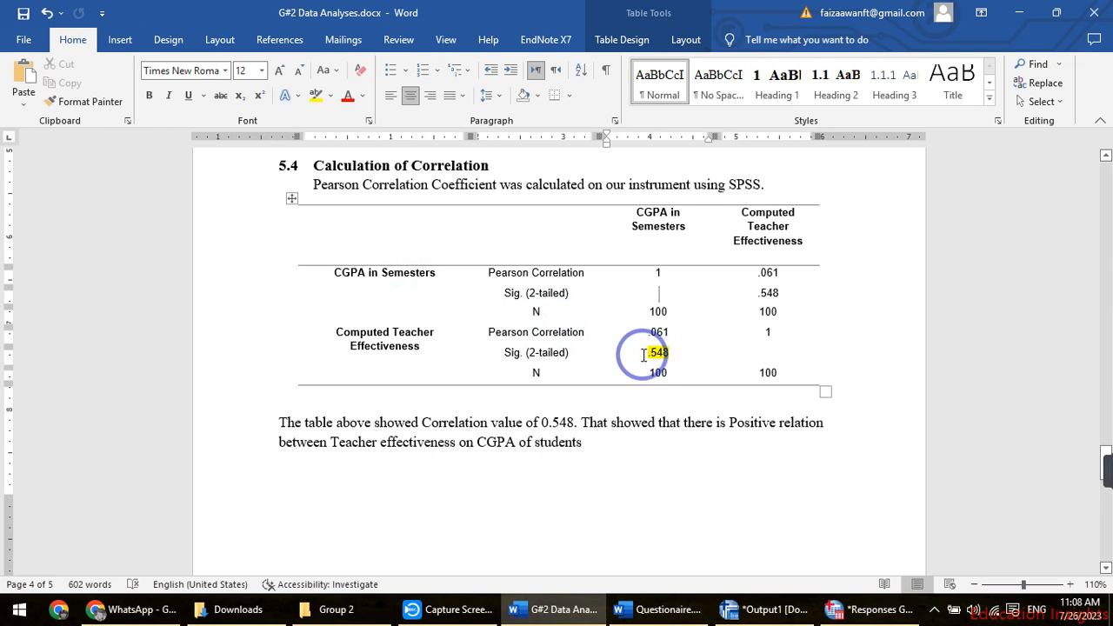
drag(648, 354, 669, 354)
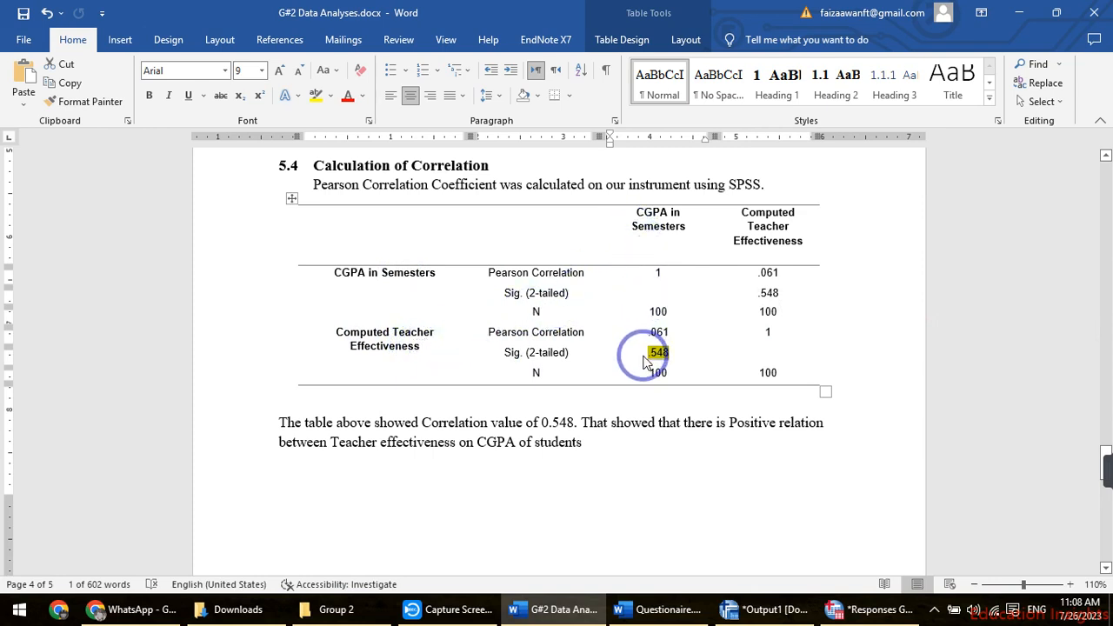
Compare the Teacher Effectiveness and Student Achievement CGPA boxes in the diagram with the correlation table in section 5.4
scroll(645, 361, up, 10)
scroll(645, 361, down, 1)
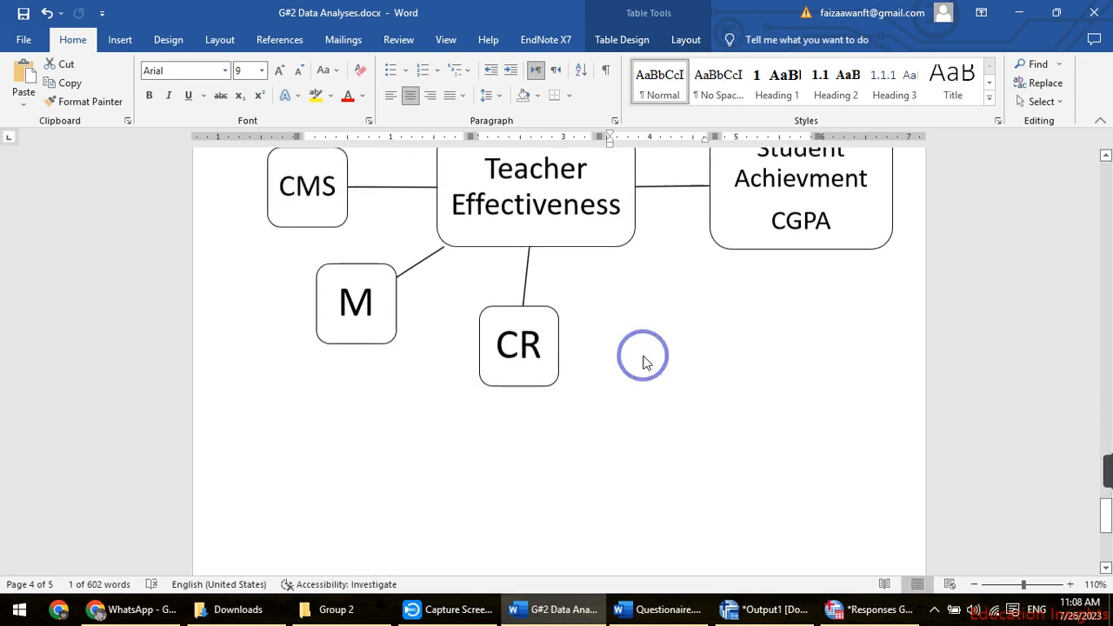
scroll(645, 362, up, 2)
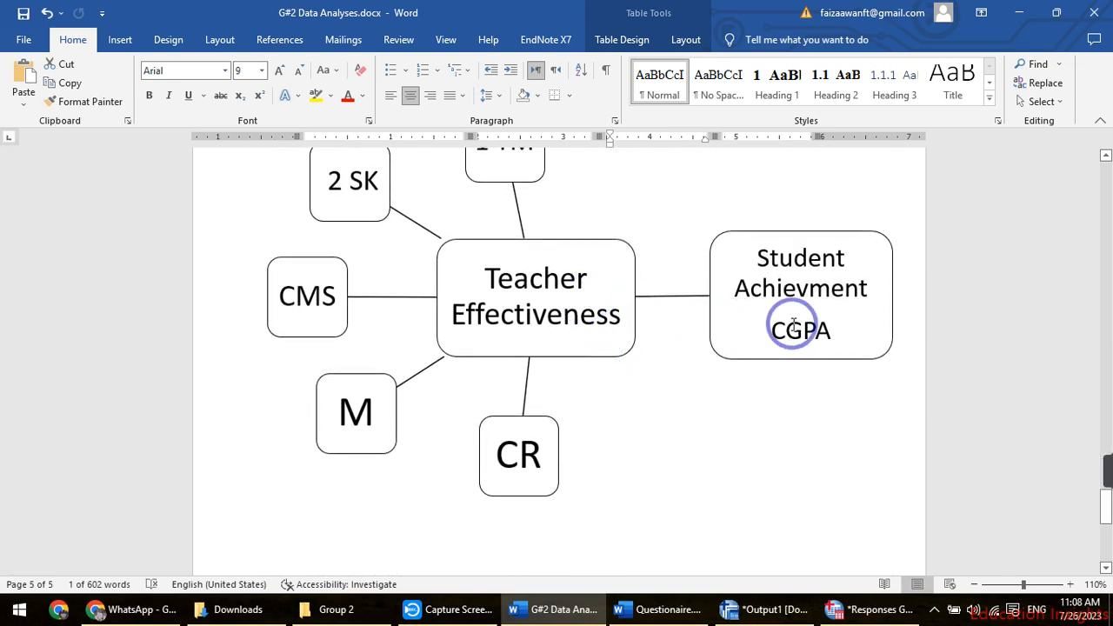
scroll(794, 324, up, 10)
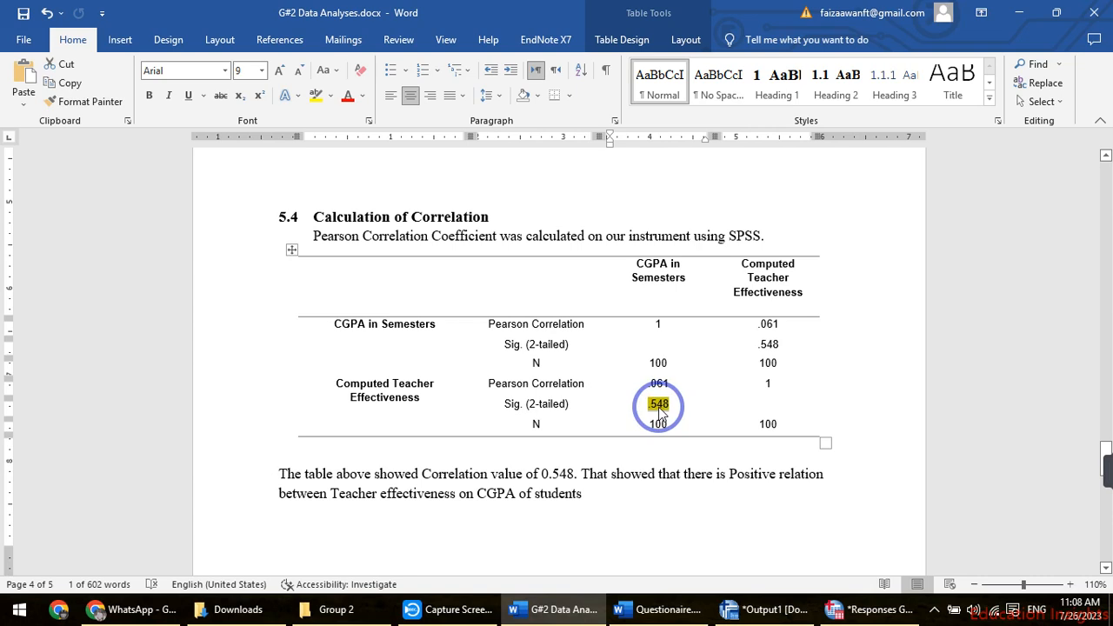
scroll(659, 409, up, 2)
scroll(653, 406, down, 2)
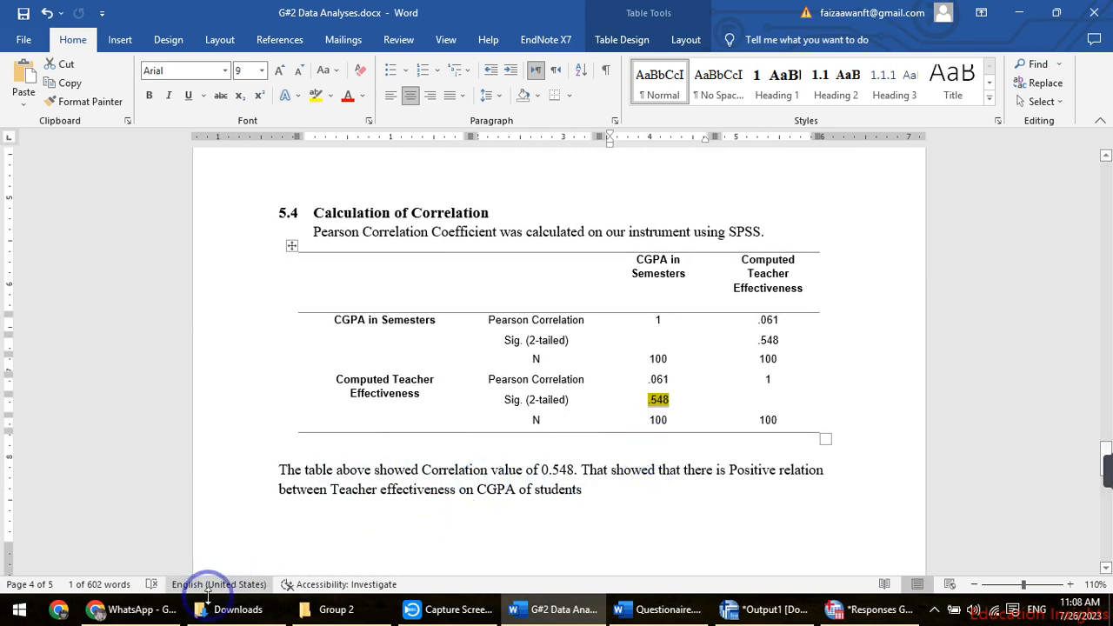
Switch to Chrome and search Google for "CORRELATIONINTERPRETATION" in a new tab
click(134, 608)
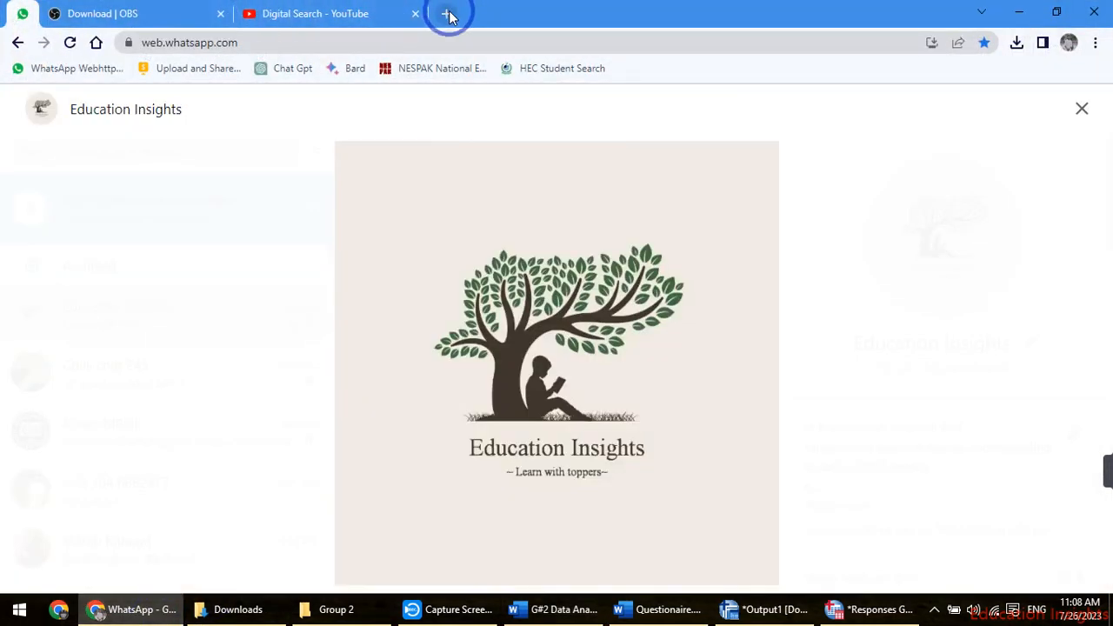
click(446, 14)
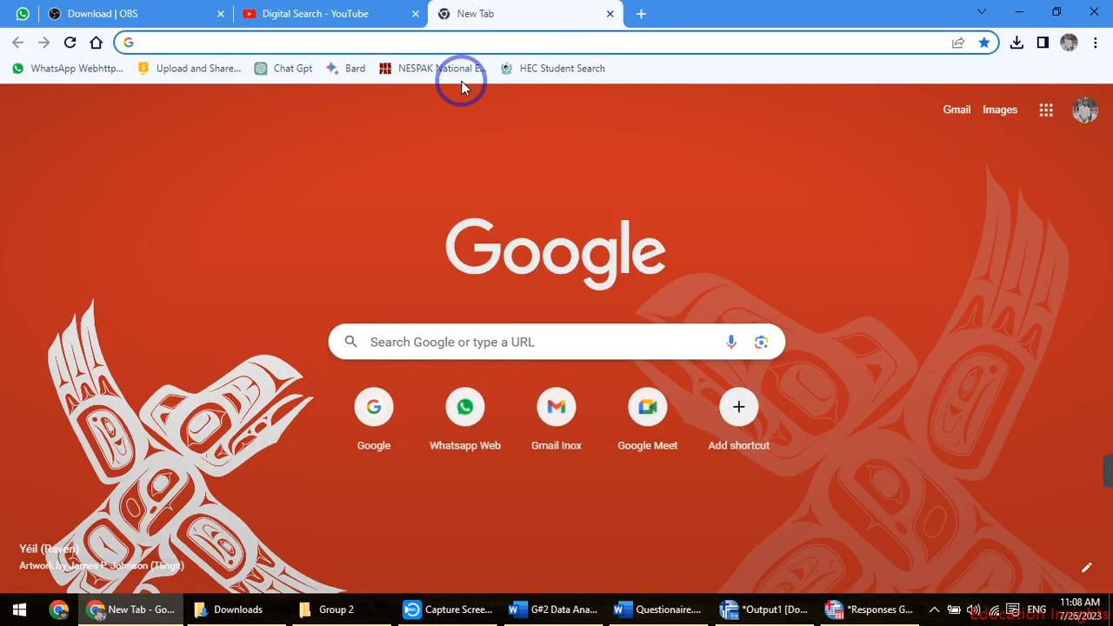
text(C)
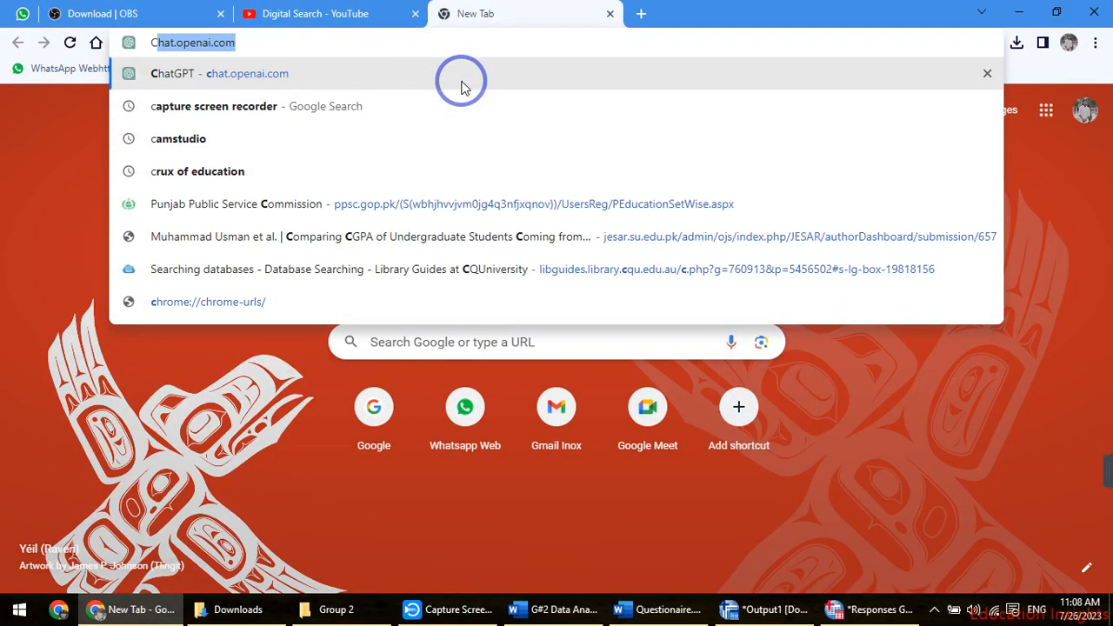
key(BackSpace)
key(BackSpace)
text(CORR)
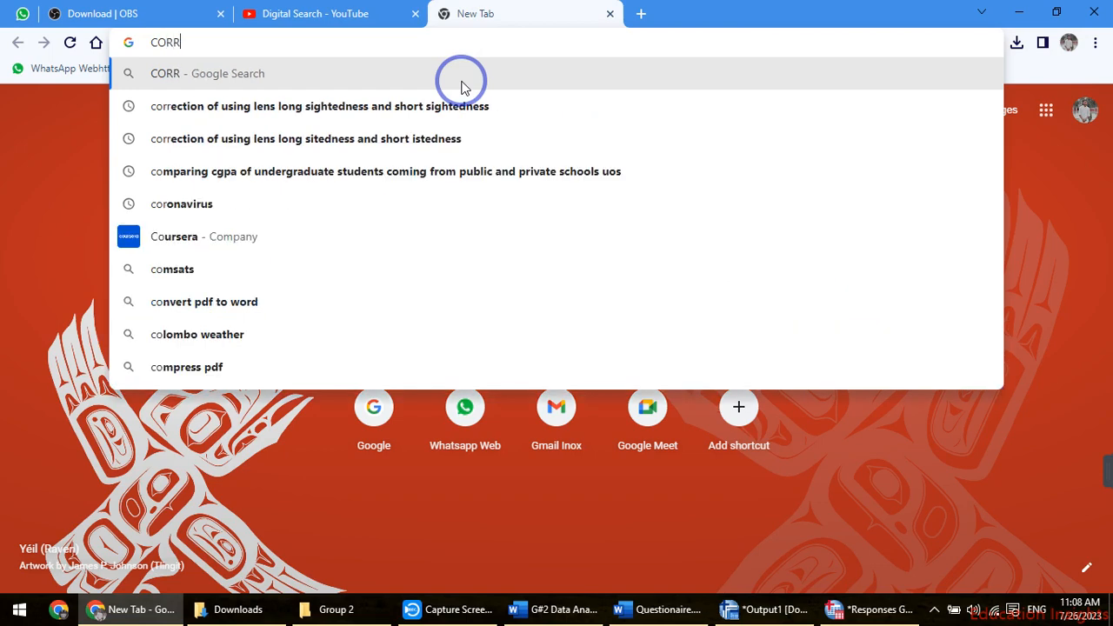
text(ELATION)
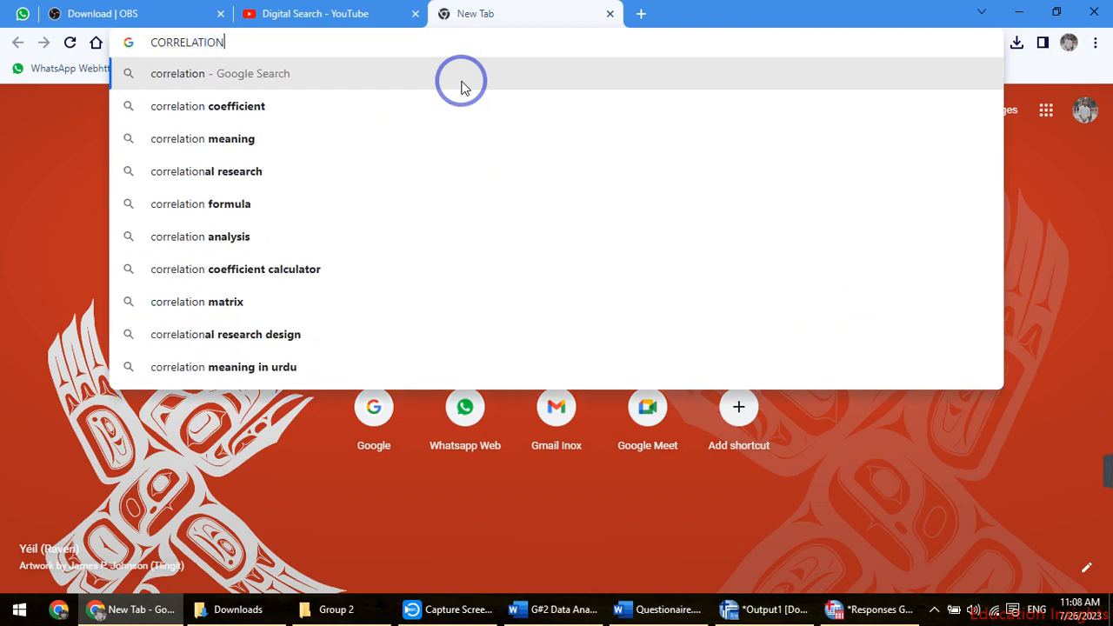
text(INTERPRE)
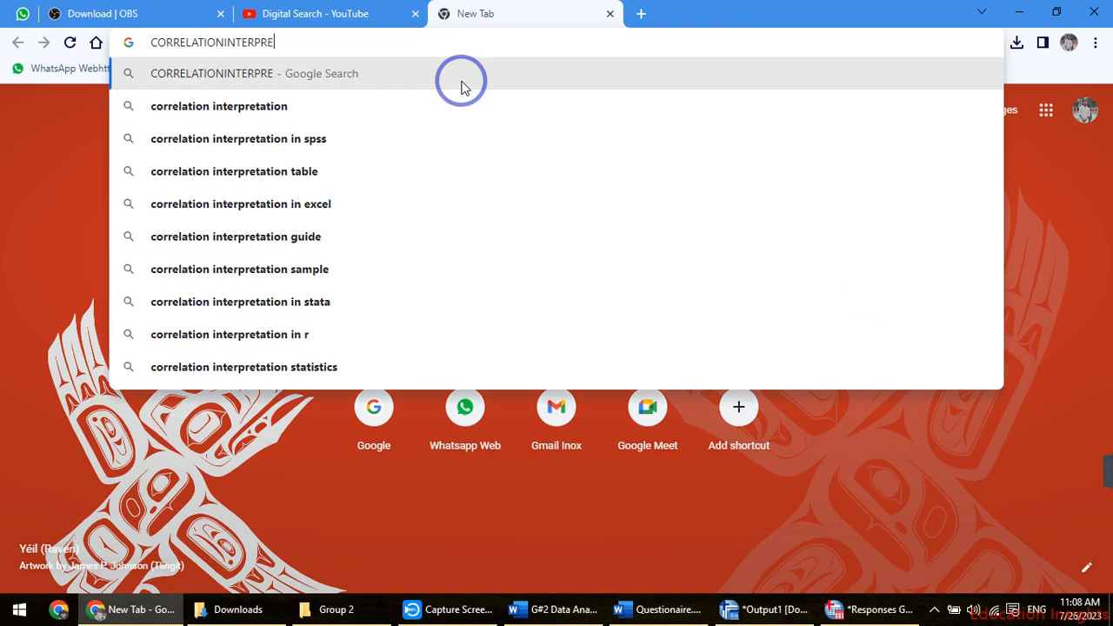
text(TATION)
key(Return)
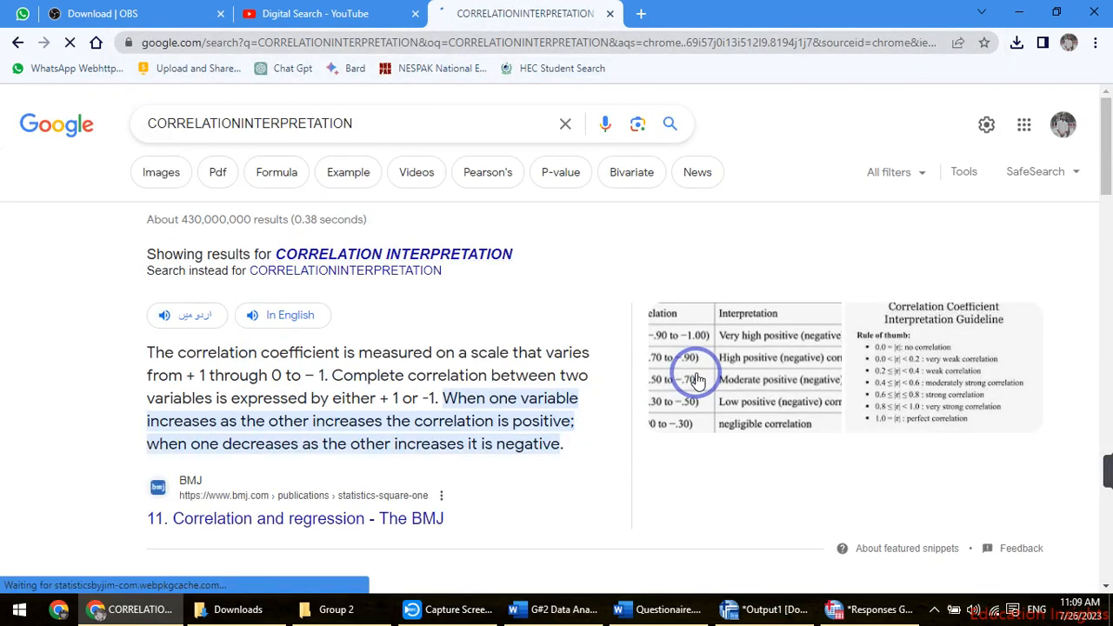
Examine the Towards Data Science image of correlation size interpretations, and return to the correlation table in Word
click(820, 340)
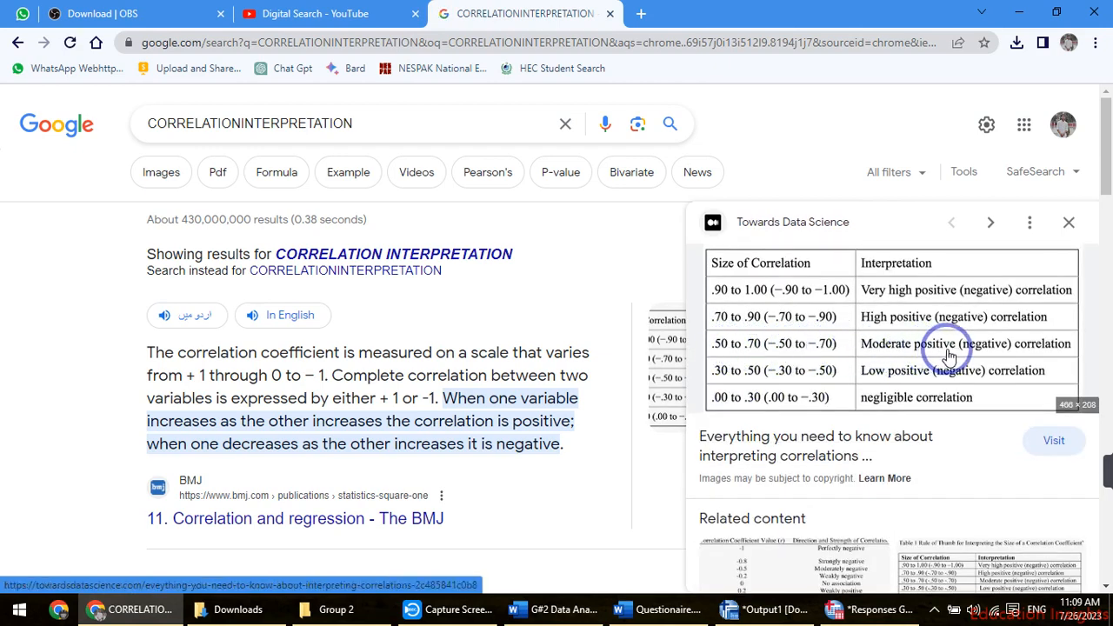
click(1017, 10)
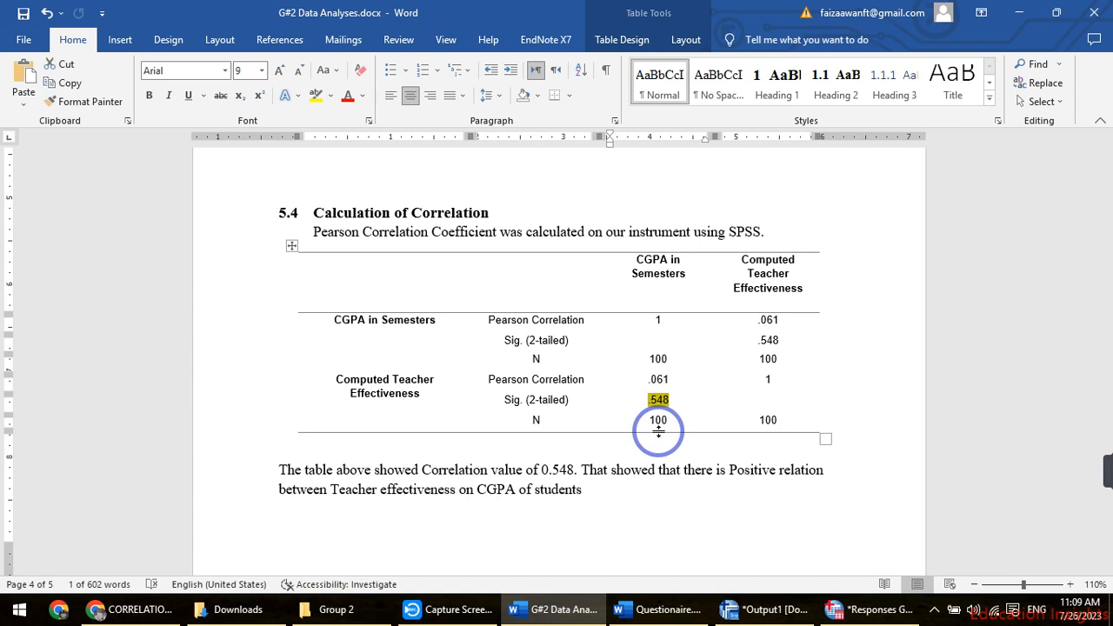
click(1106, 471)
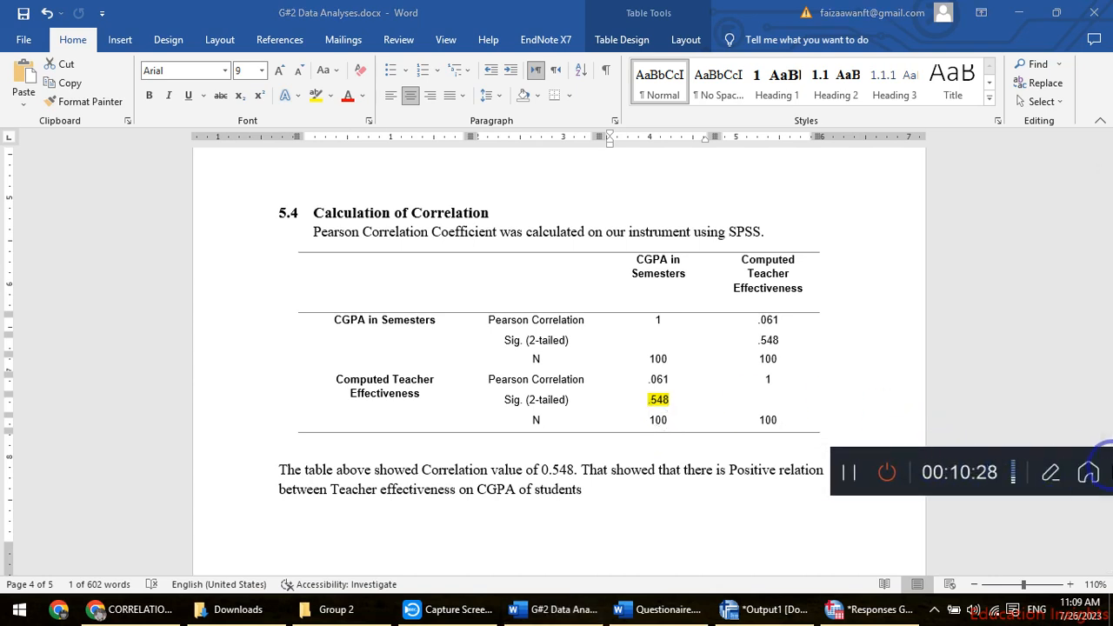